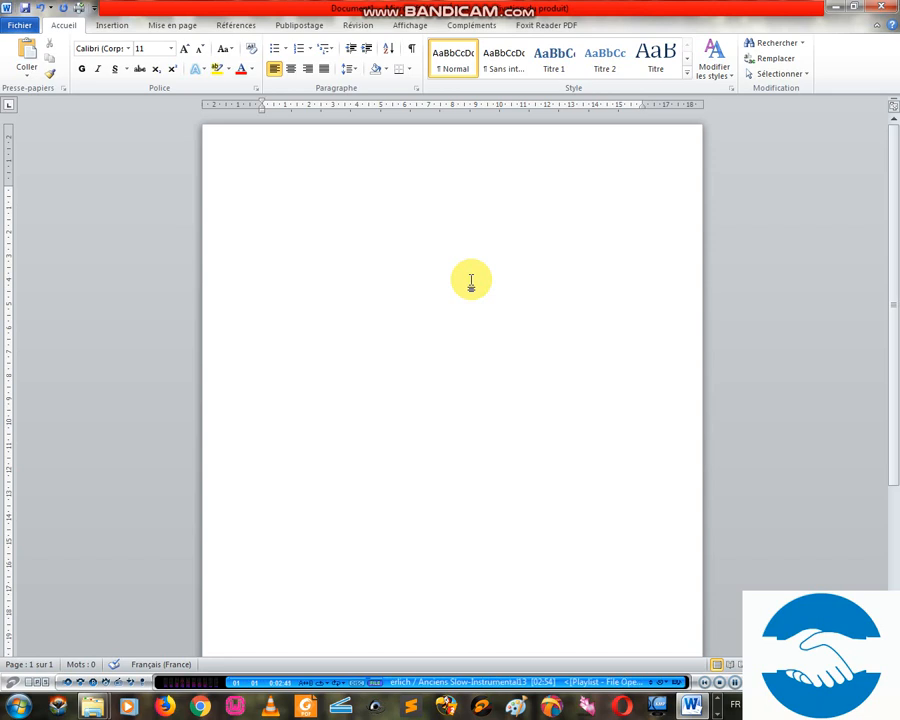
Step: Insert a new equation that begins with the double-struck (Ajouré) letter N followed by a comma
{"action": "left_click", "coordinate": [112, 26]}
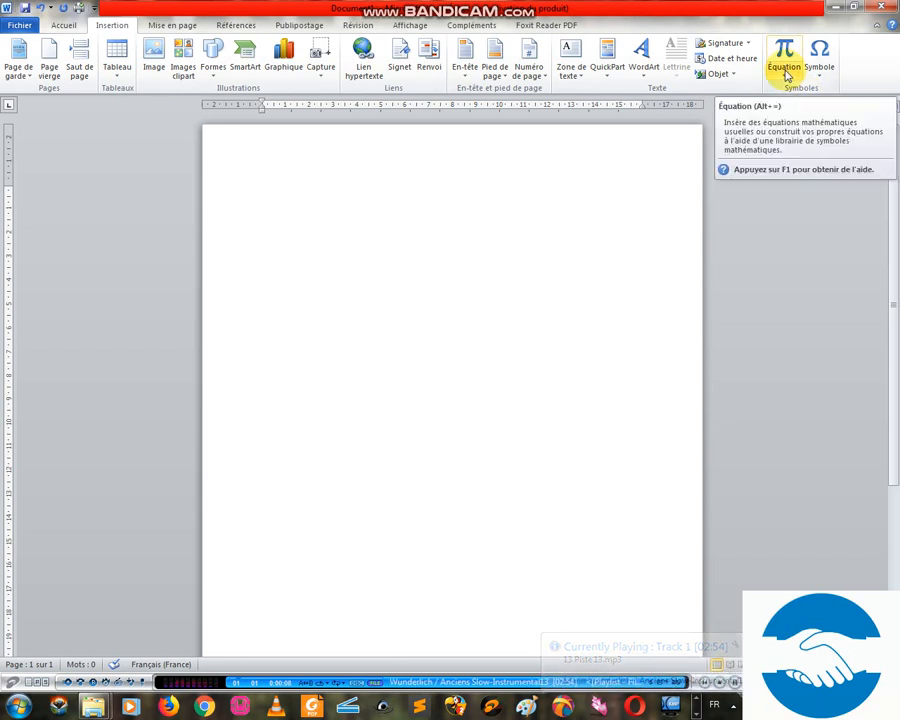
{"action": "left_click", "coordinate": [784, 50]}
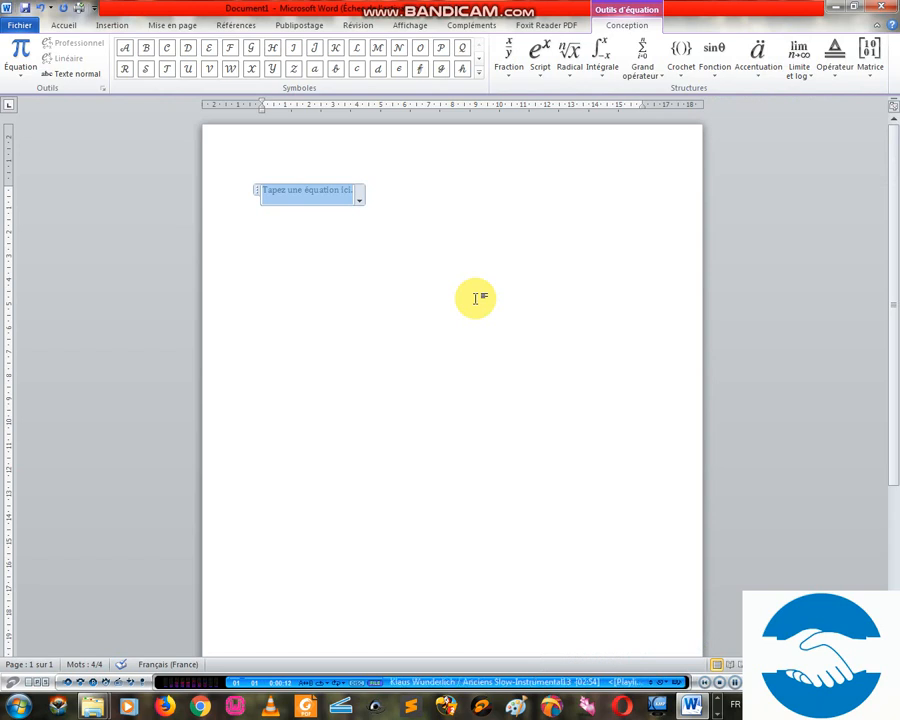
{"action": "left_click", "coordinate": [478, 74]}
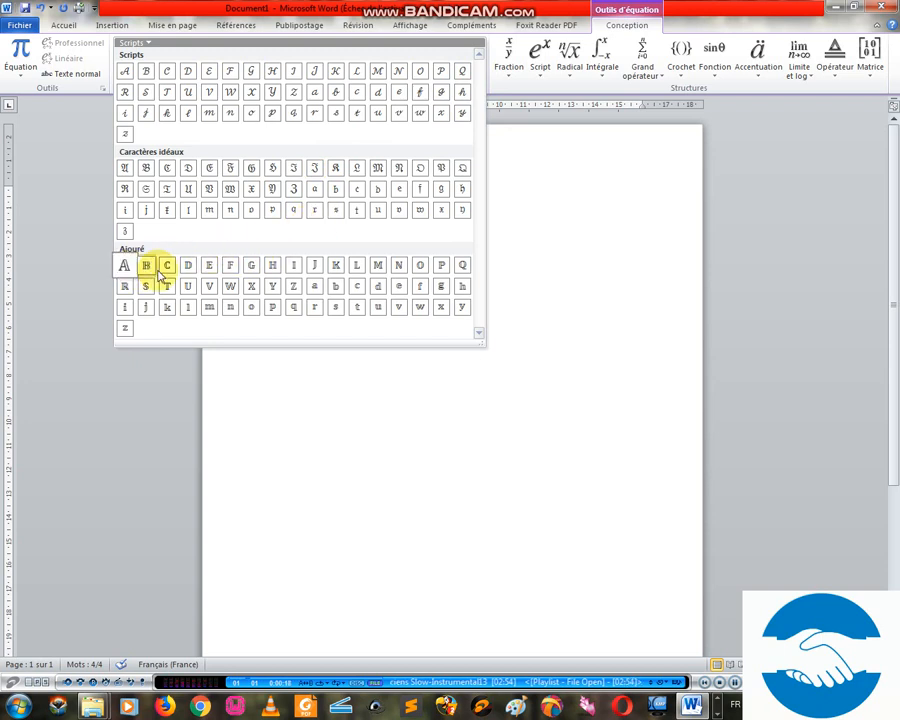
{"action": "left_click", "coordinate": [398, 264]}
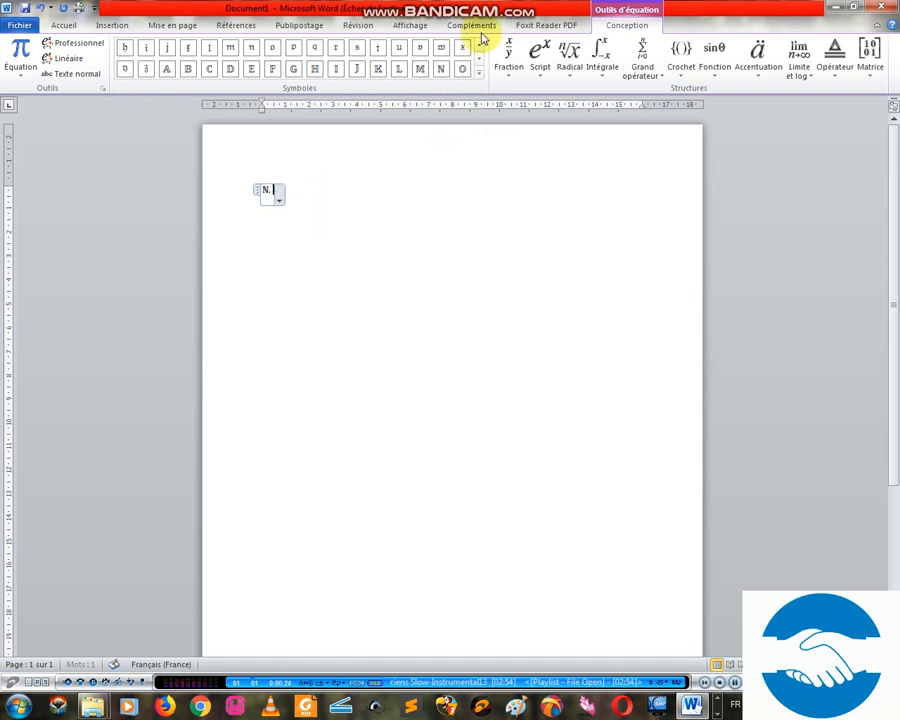
{"action": "type", "text": "."}
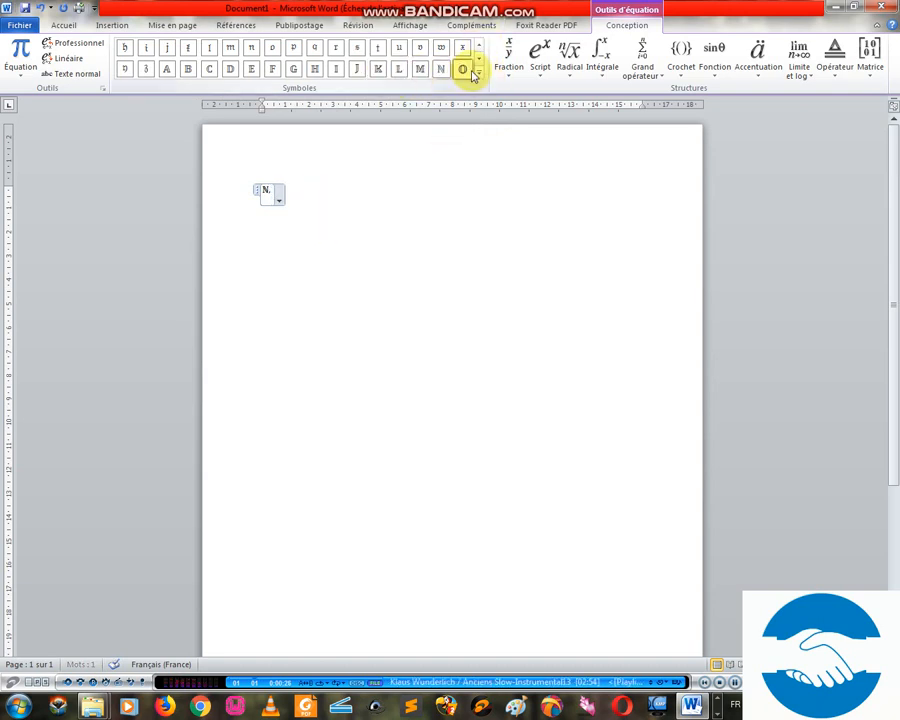
Step: Add the double-struck letters C and R to the equation, separated by a comma, and leave the equation
{"action": "left_click", "coordinate": [481, 75]}
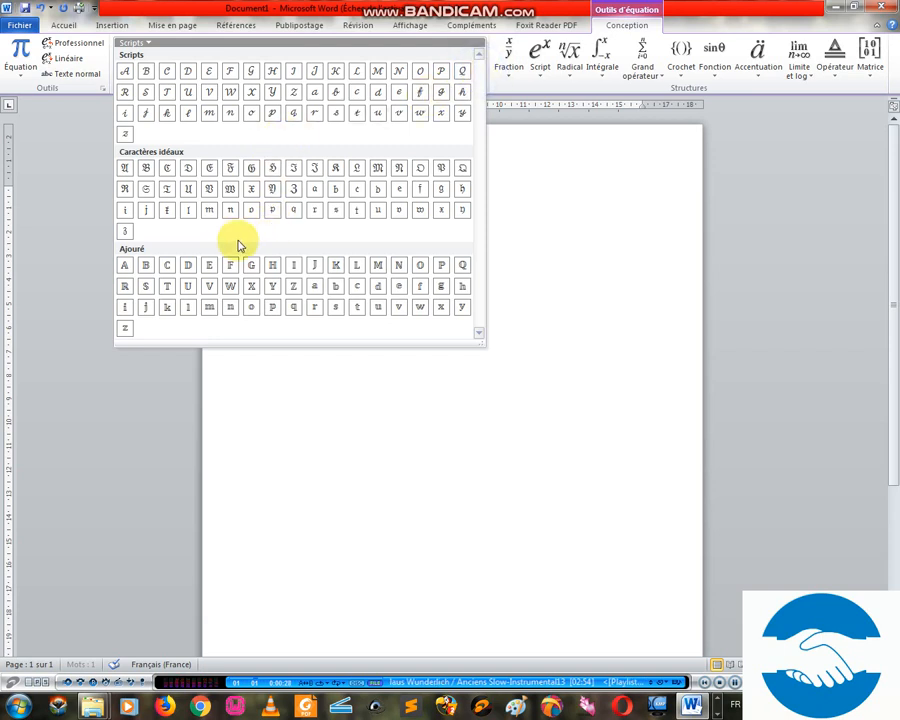
{"action": "left_click", "coordinate": [167, 265]}
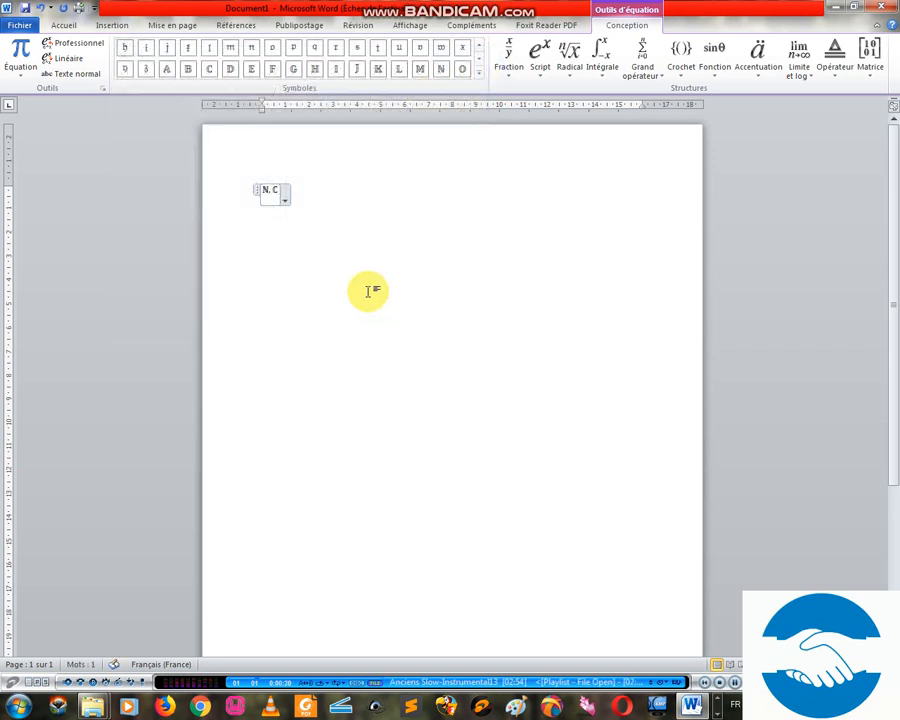
{"action": "type", "text": "."}
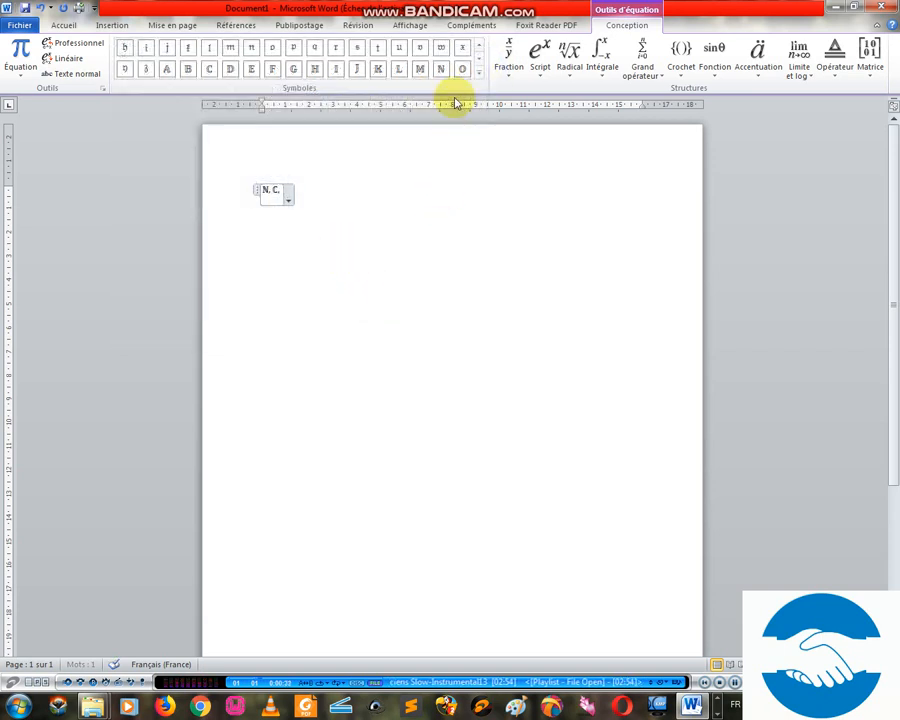
{"action": "left_click", "coordinate": [479, 77]}
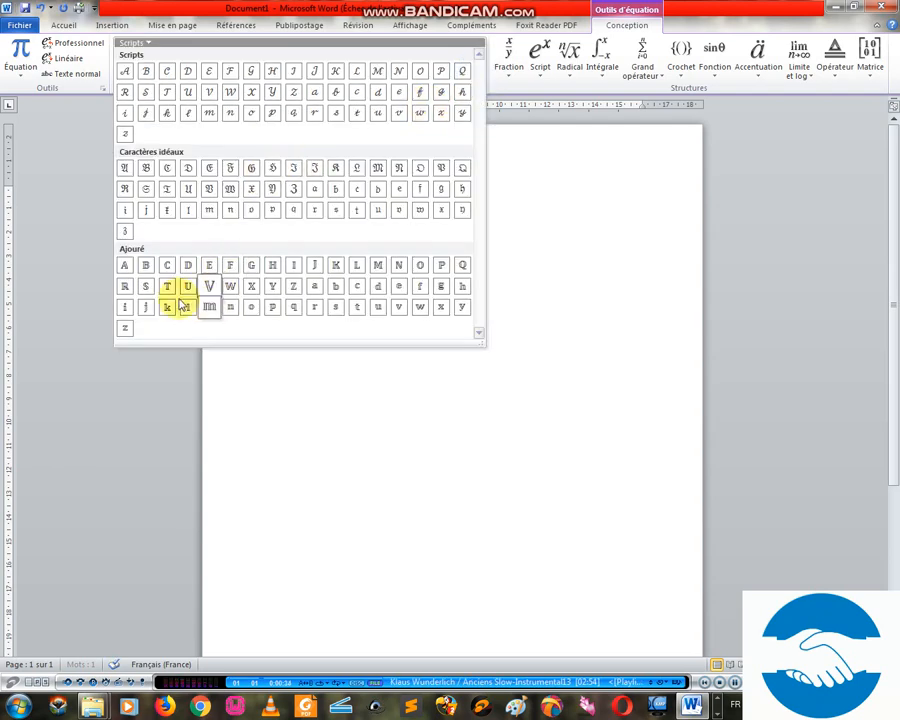
{"action": "left_click", "coordinate": [124, 287]}
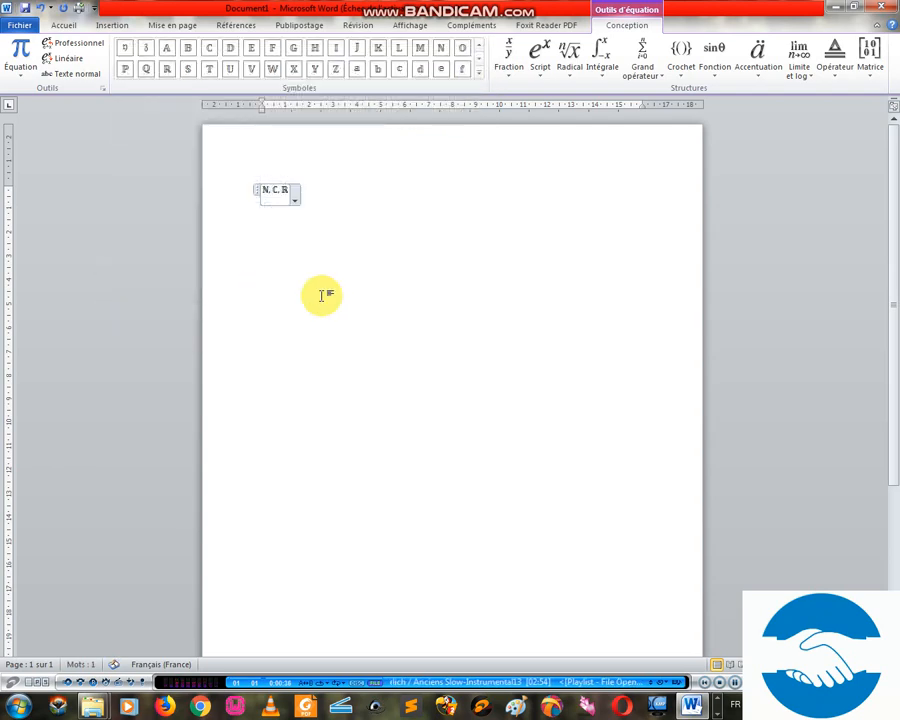
{"action": "left_click", "coordinate": [355, 194]}
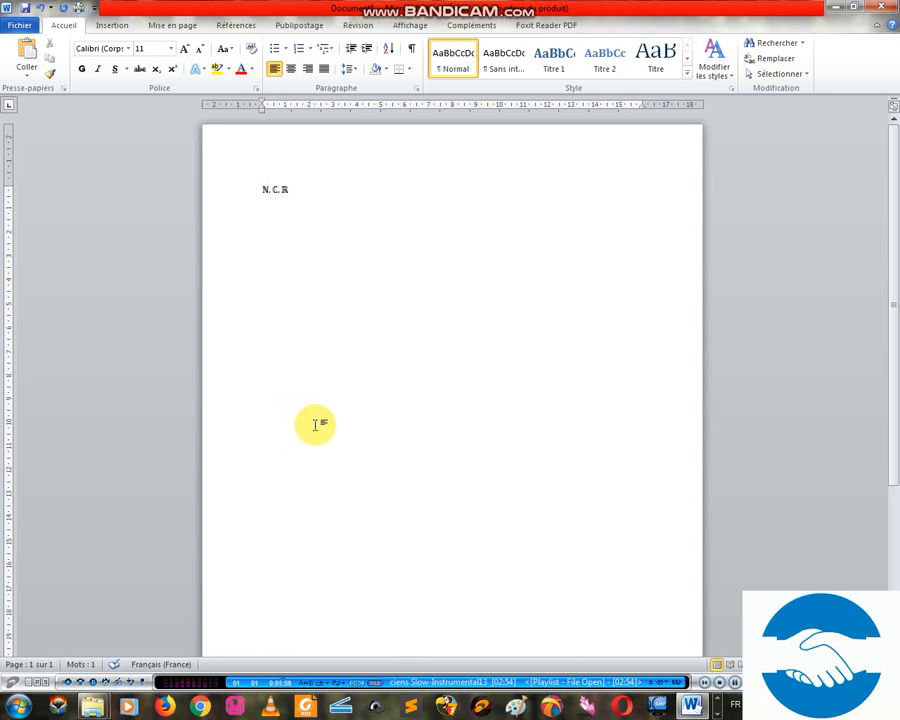
Step: In Word's proofing autocorrect options, enable the use of AutoMaths rules outside math zones
{"action": "left_click", "coordinate": [20, 27]}
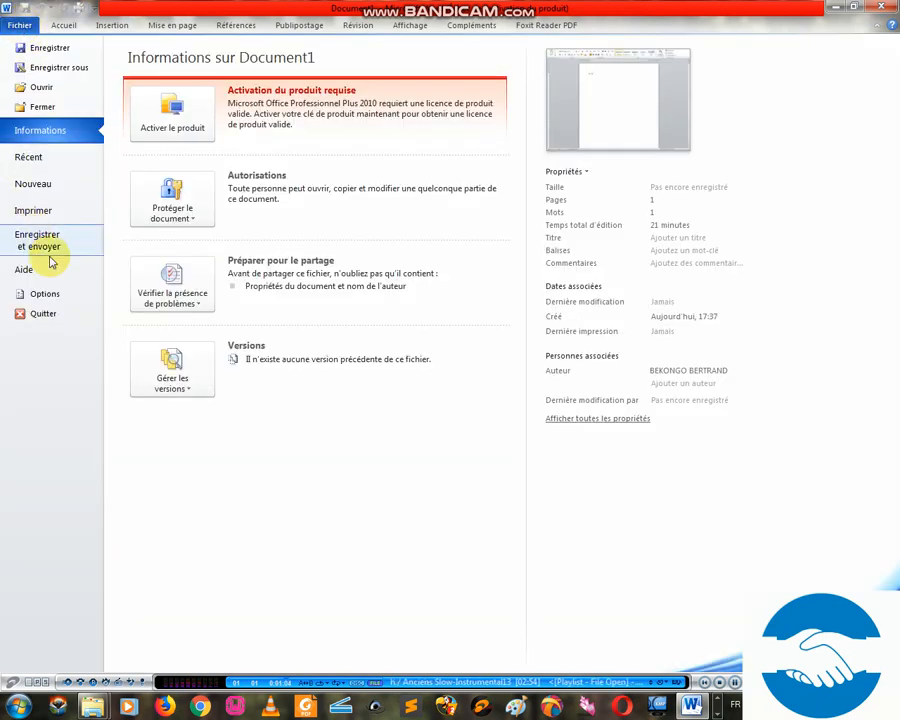
{"action": "left_click", "coordinate": [57, 294]}
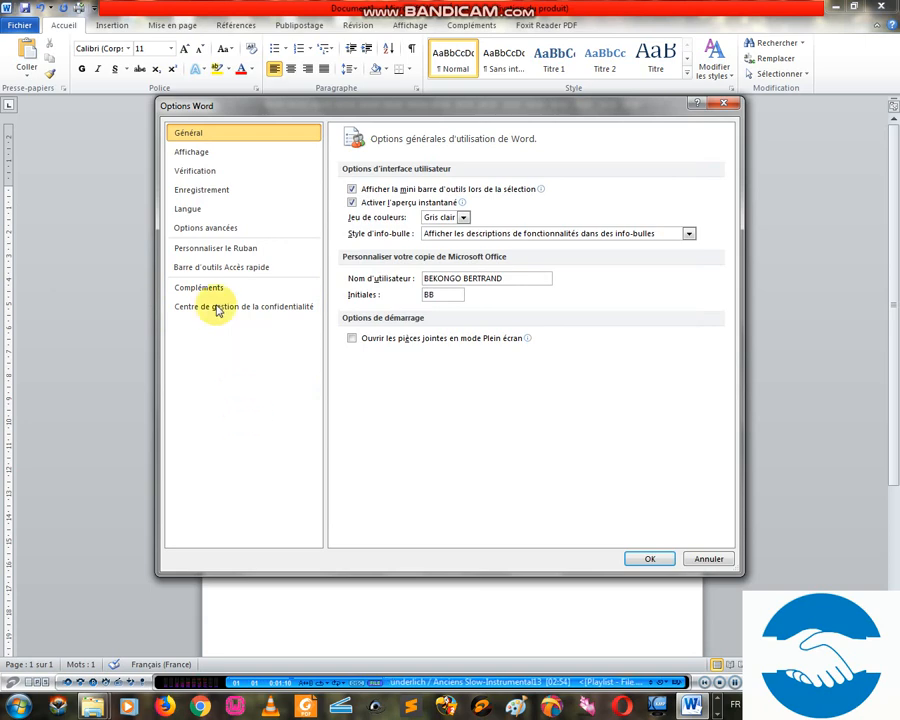
{"action": "left_click", "coordinate": [197, 176]}
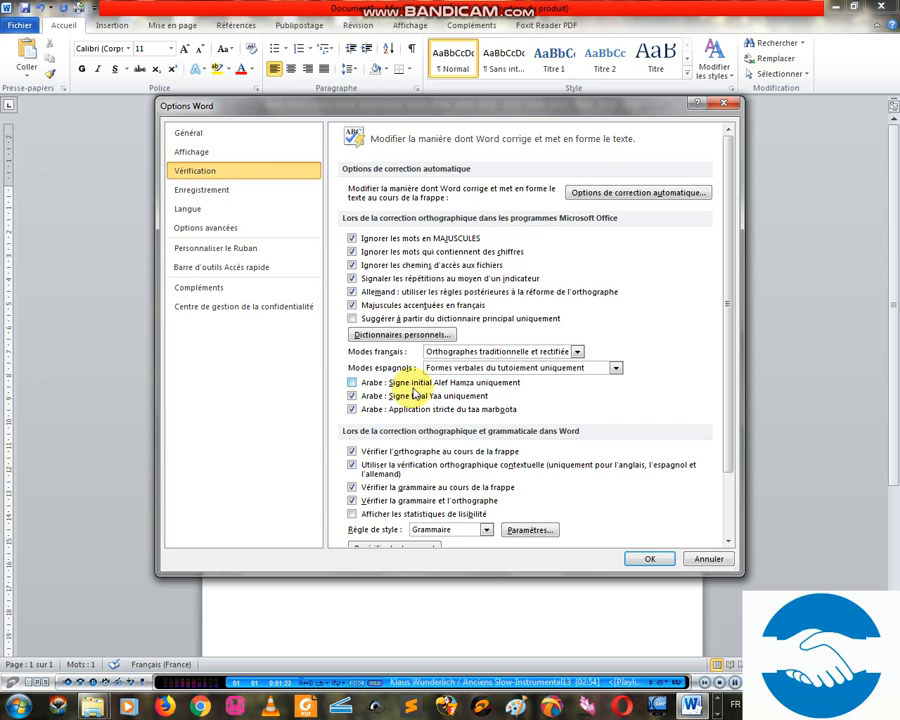
{"action": "left_click", "coordinate": [631, 193]}
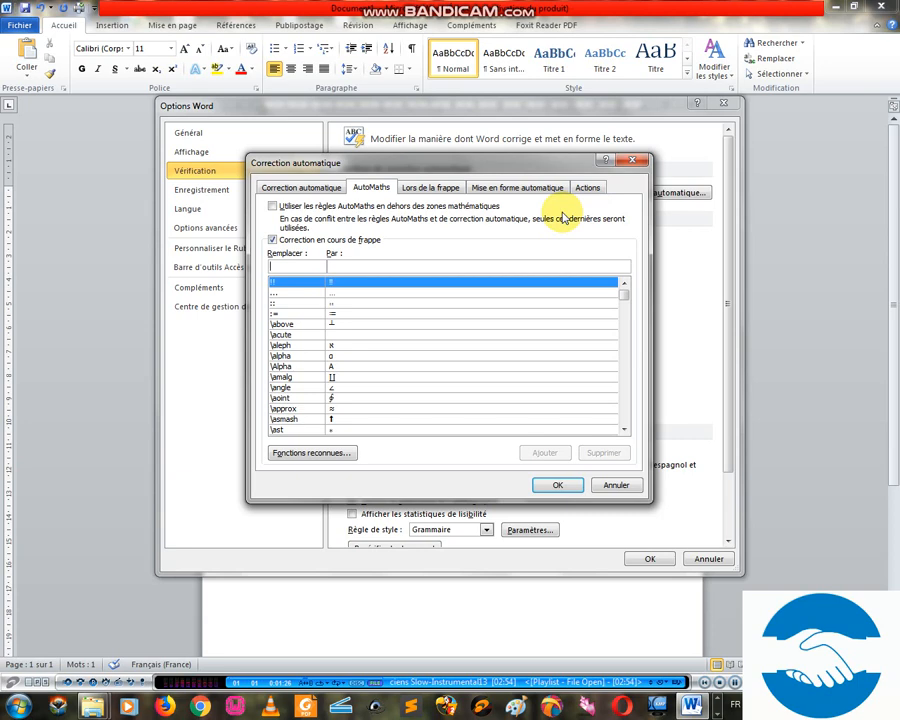
{"action": "left_click", "coordinate": [295, 187]}
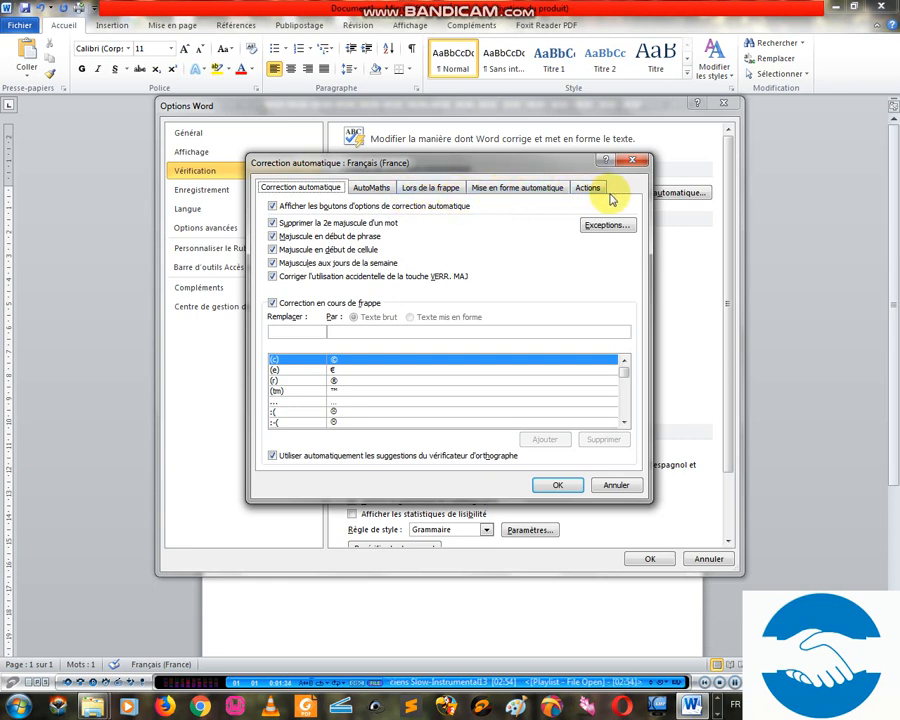
{"action": "left_click", "coordinate": [371, 188]}
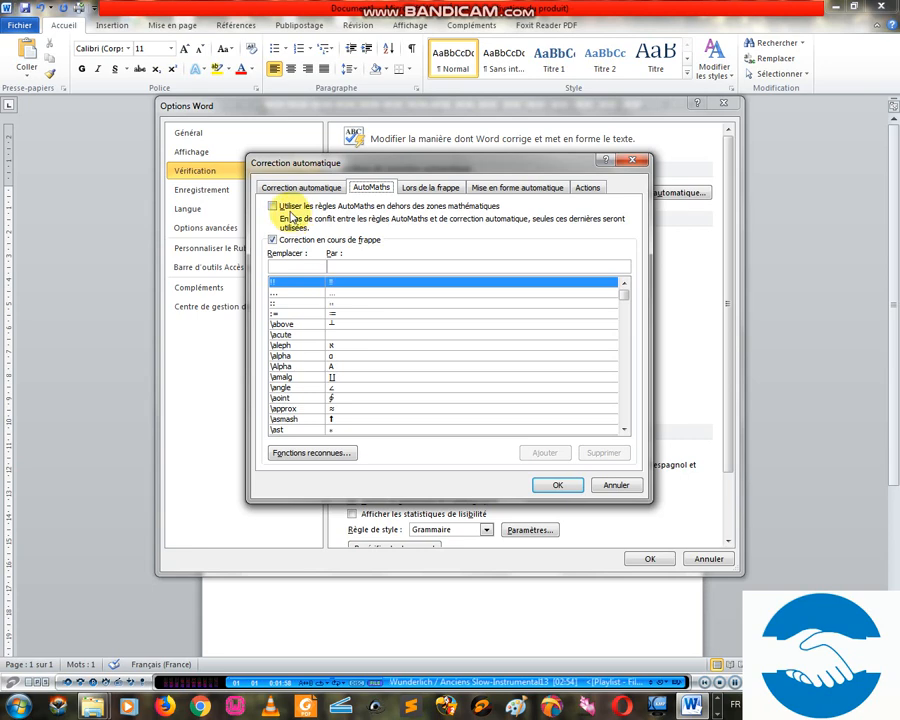
{"action": "left_click", "coordinate": [290, 207]}
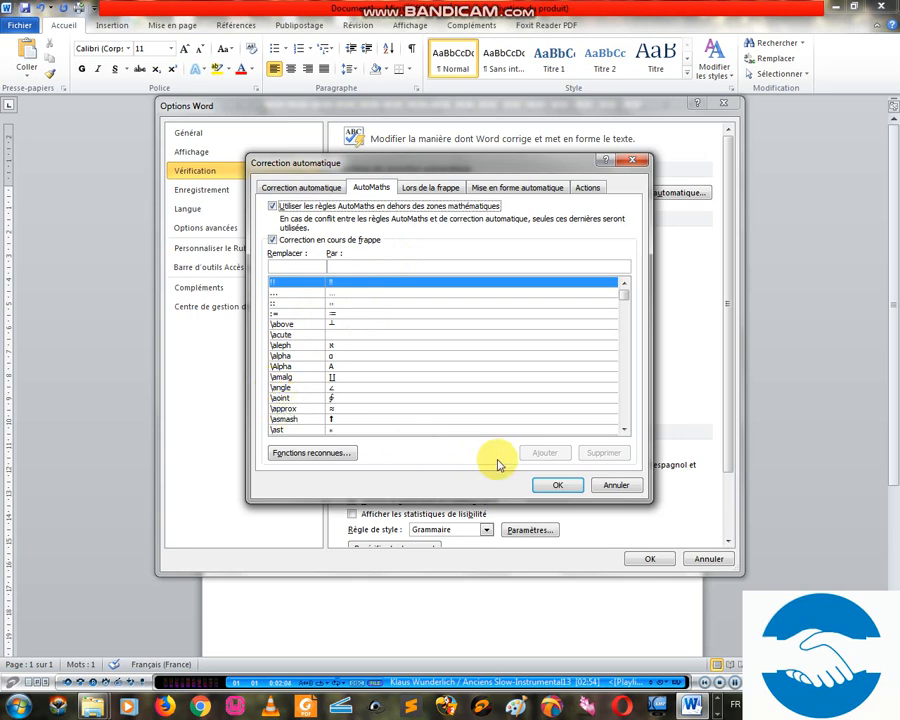
Step: Look through the AutoMaths replacement codes down to \div and apply the changed correction settings
{"action": "left_click", "coordinate": [624, 429]}
{"action": "left_click", "coordinate": [624, 429]}
{"action": "left_click", "coordinate": [624, 429]}
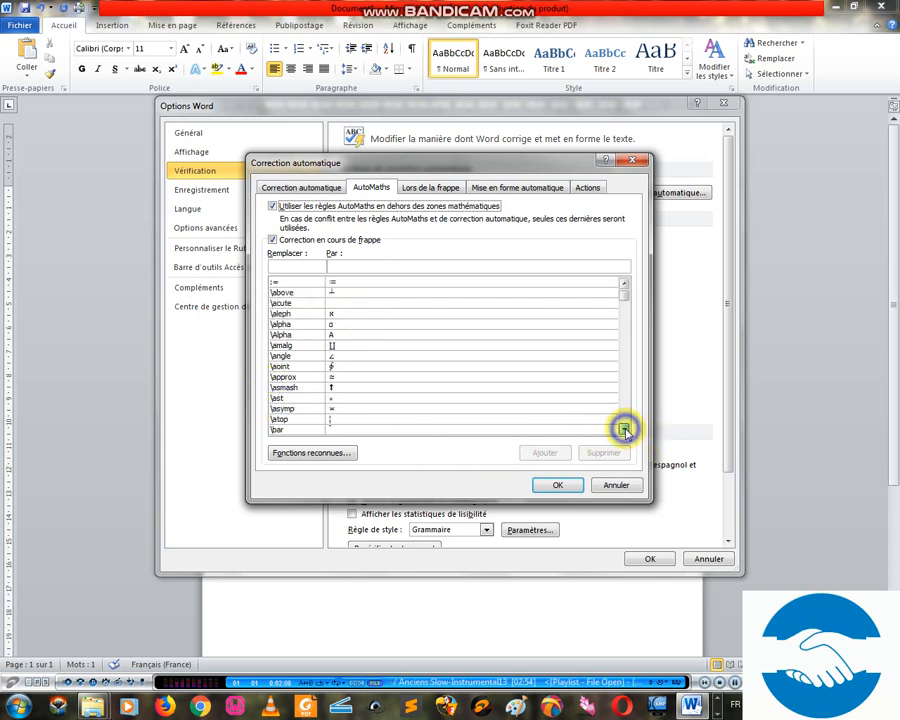
{"action": "left_click", "coordinate": [624, 429]}
{"action": "left_click", "coordinate": [624, 429]}
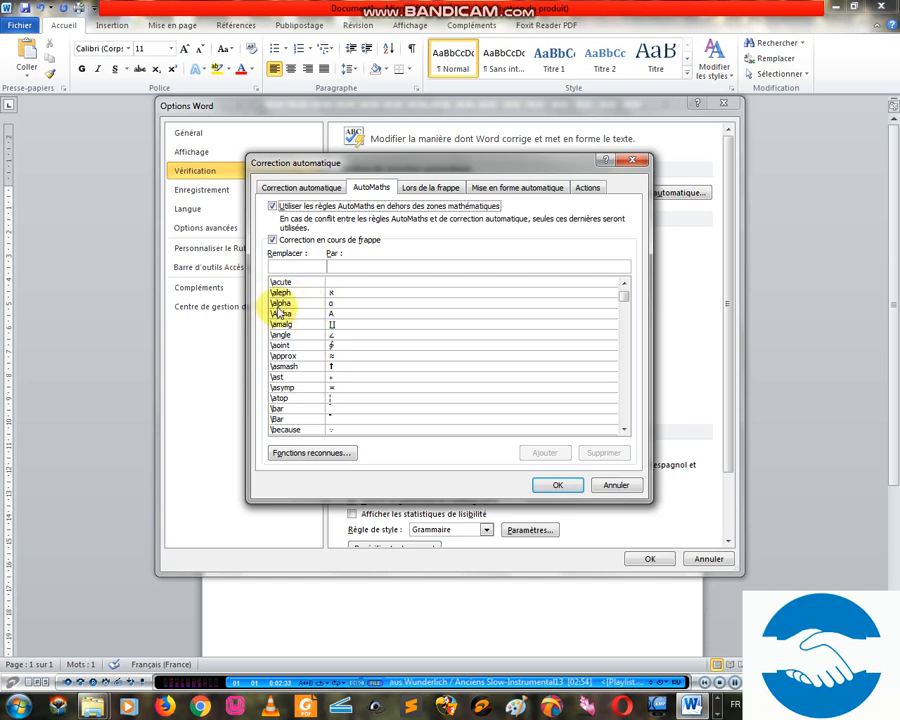
{"action": "left_click", "coordinate": [623, 429]}
{"action": "left_click_drag", "start_coordinate": [622, 428], "coordinate": [625, 430]}
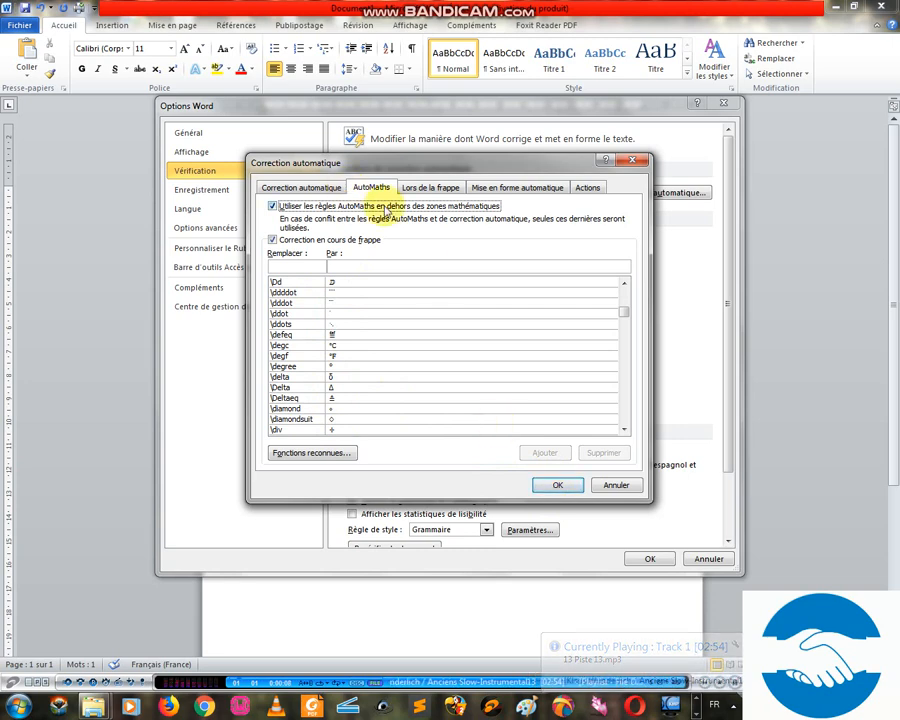
{"action": "left_click", "coordinate": [559, 487]}
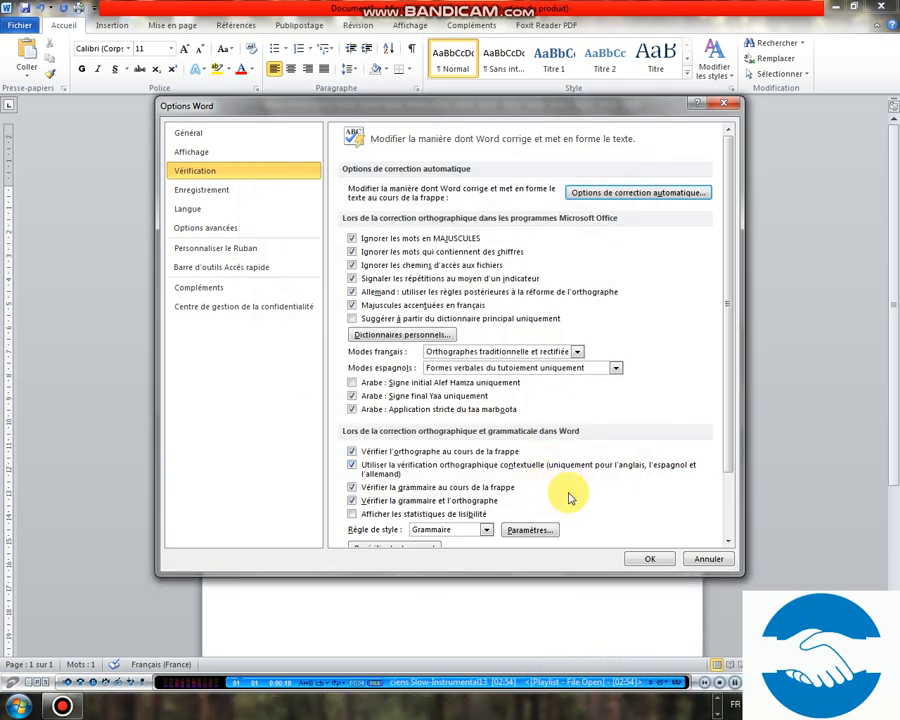
{"action": "left_click", "coordinate": [654, 561]}
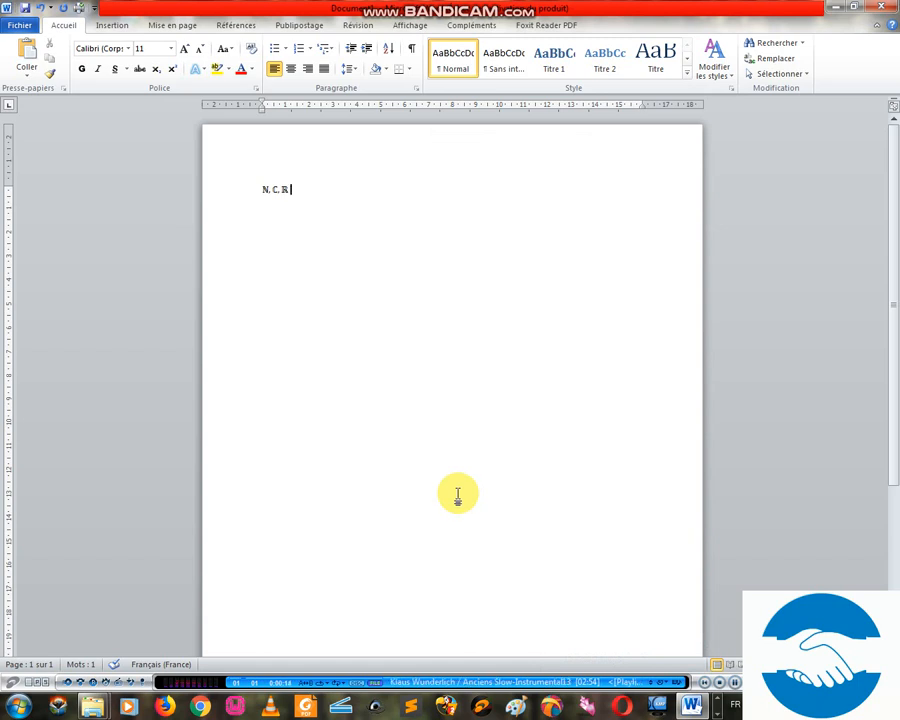
Step: On a new line below the equation, enter the code \doubleN to produce a double-struck N
{"action": "key", "text": "Return"}
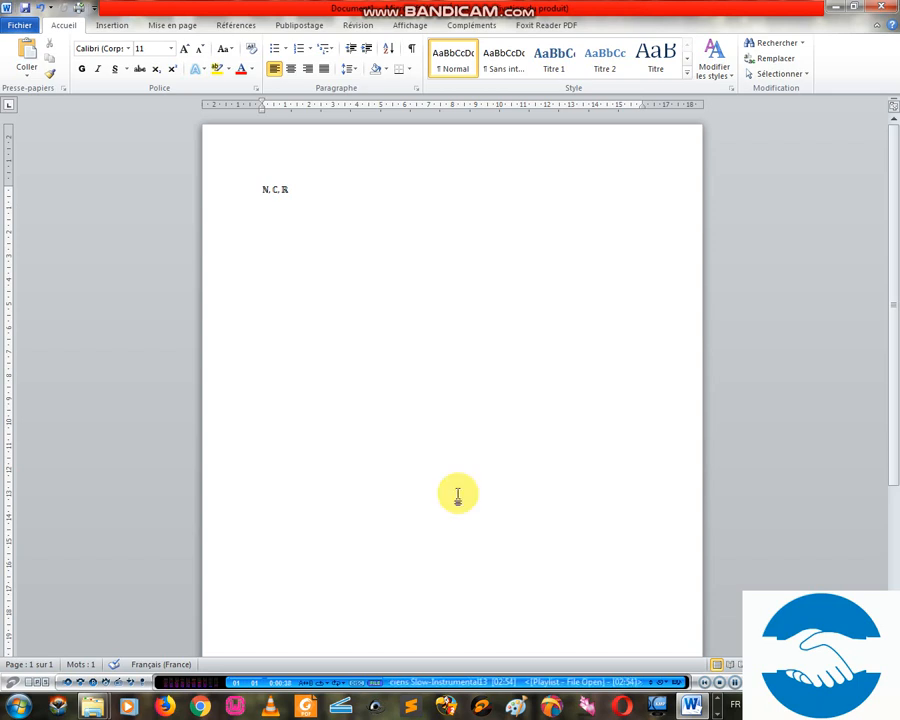
{"action": "type", "text": "V"}
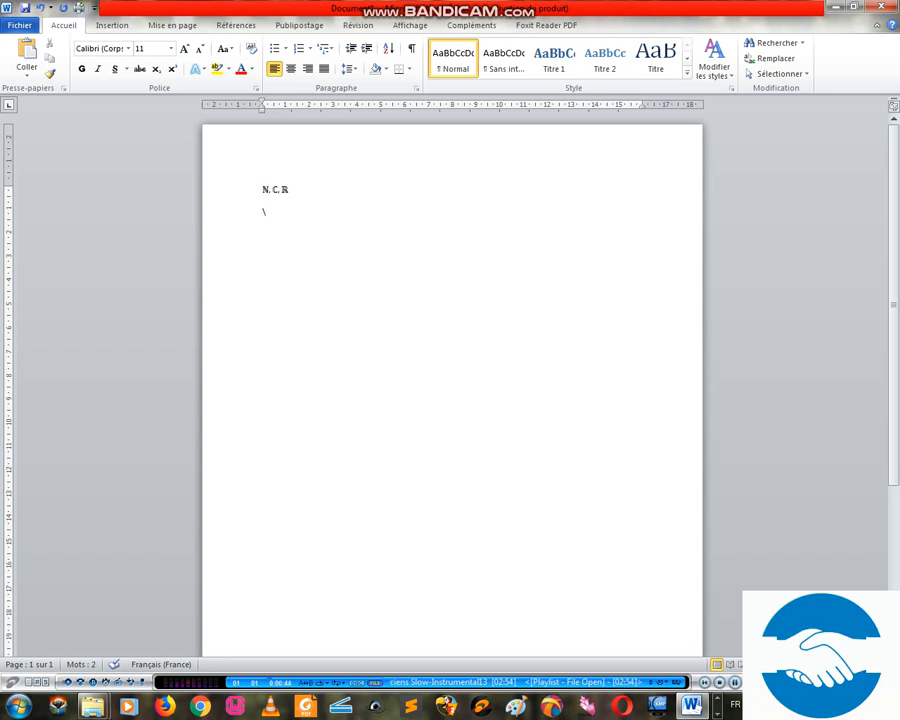
{"action": "type", "text": "double"}
{"action": "type", "text": "N"}
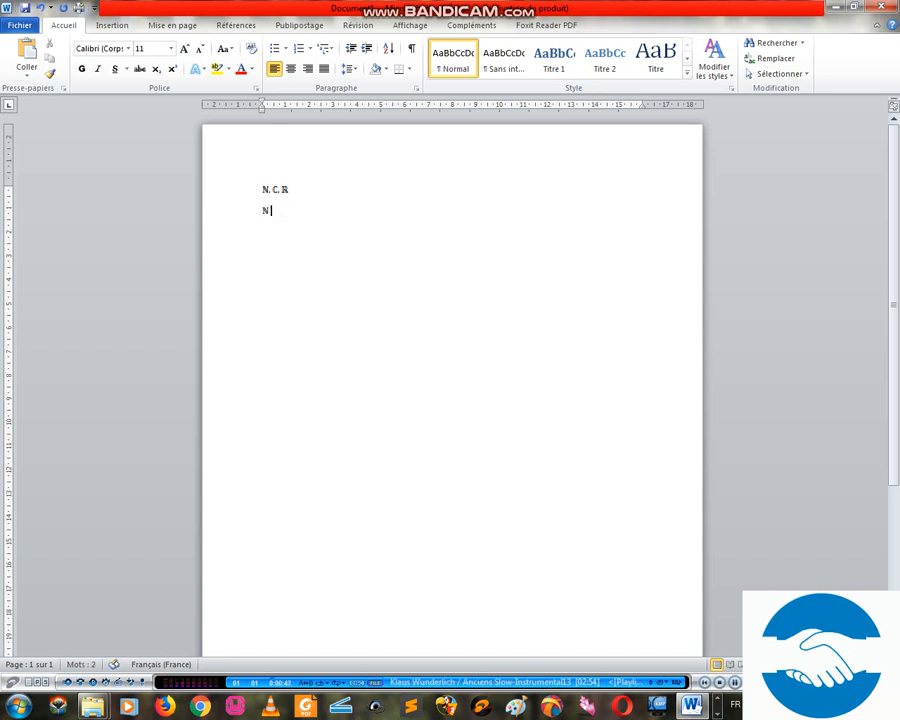
{"action": "left_click", "coordinate": [458, 492]}
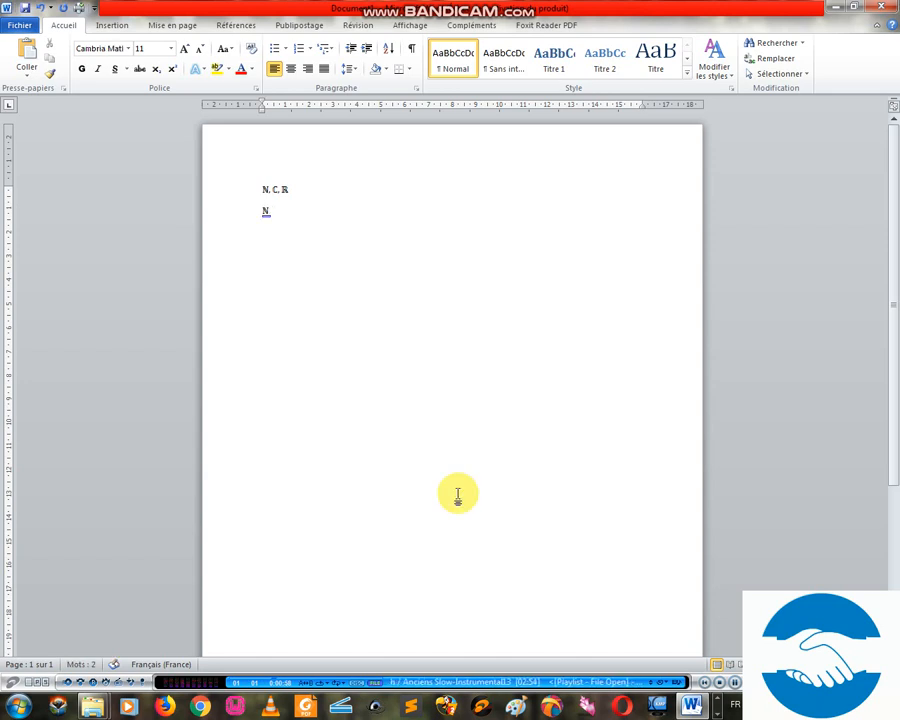
Step: Continue the second line with double-struck C and R using the codes \doubleC and \doubleR, separated by commas
{"action": "type", "text": "."}
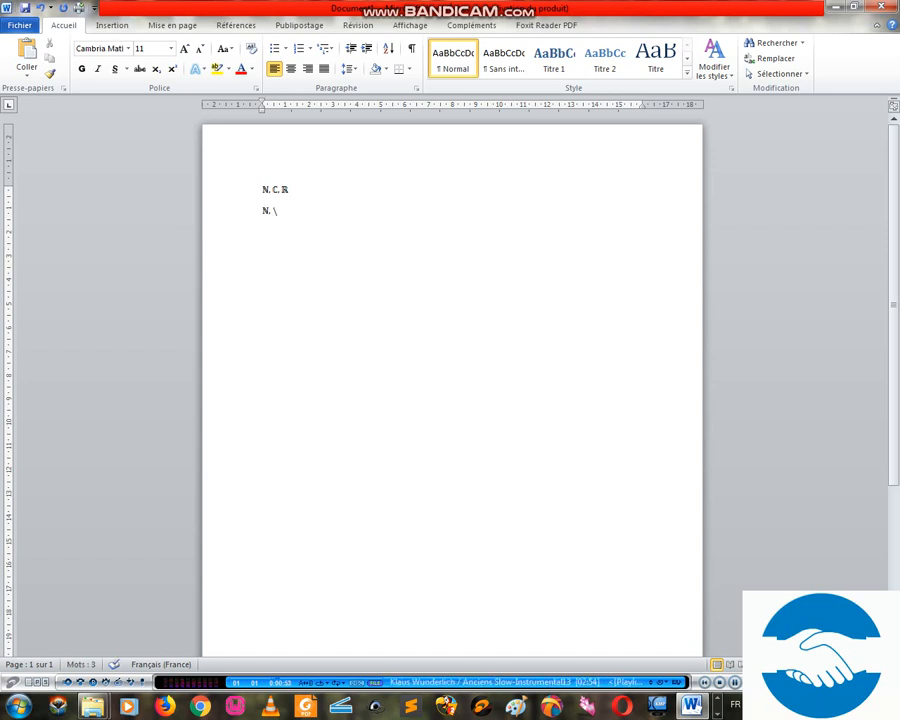
{"action": "type", "text": " \\double"}
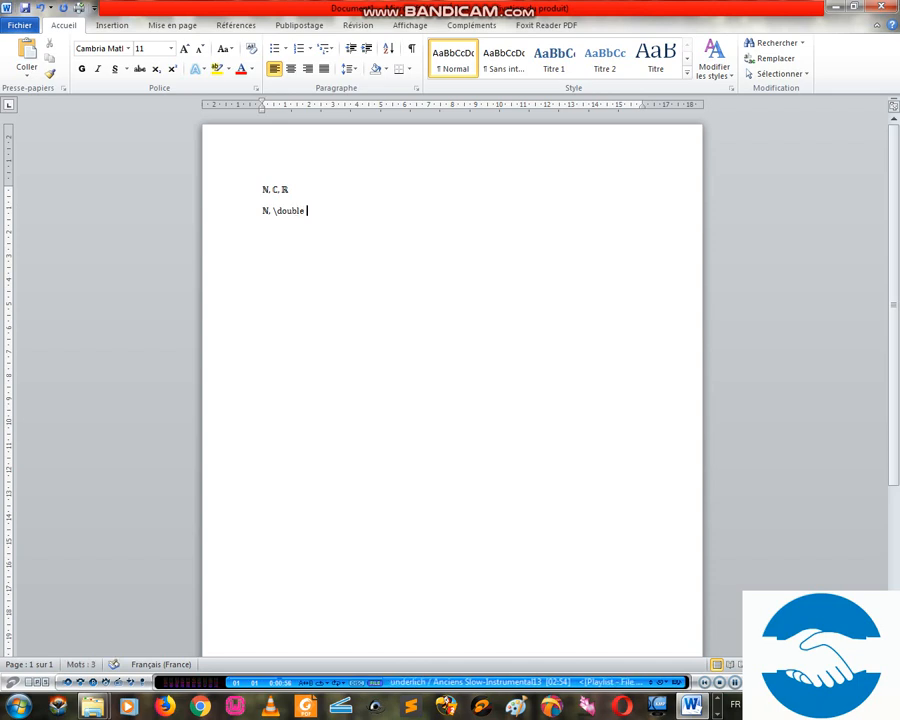
{"action": "type", "text": "C "}
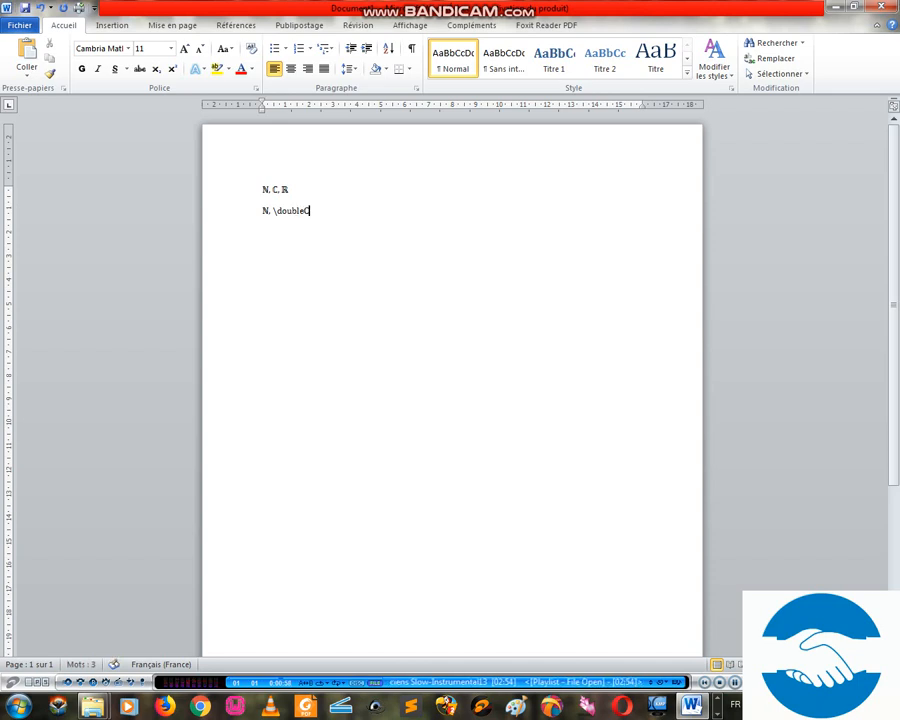
{"action": "type", "text": ","}
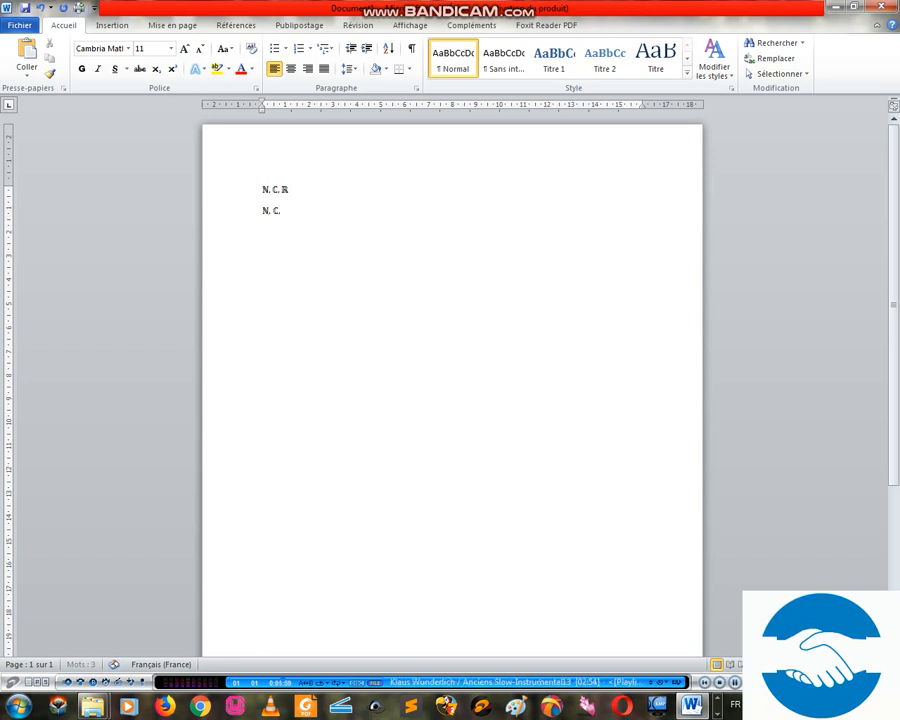
{"action": "type", "text": " \\double"}
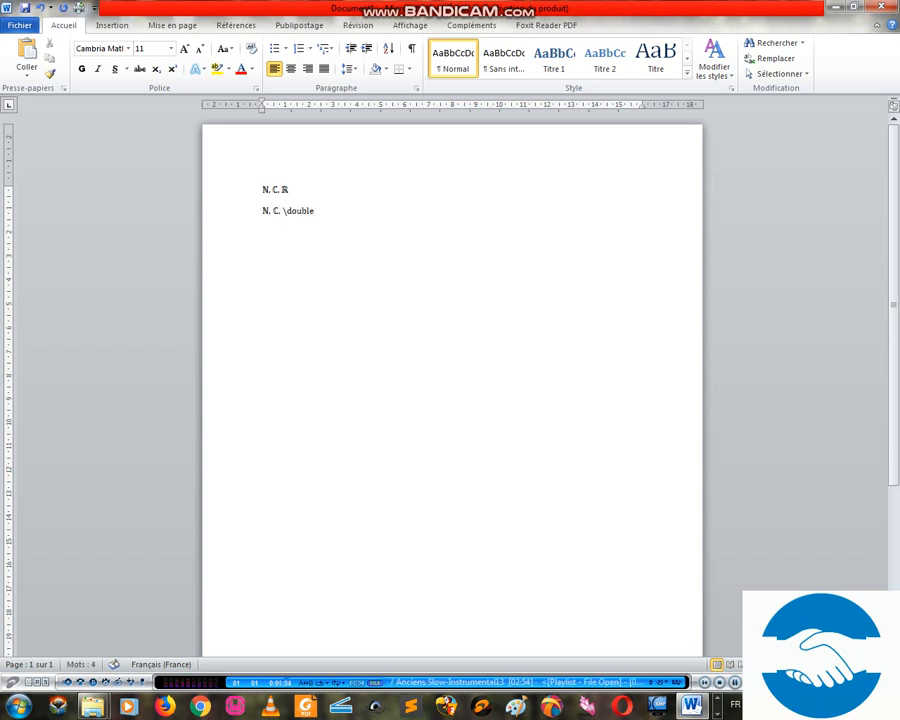
{"action": "type", "text": "R"}
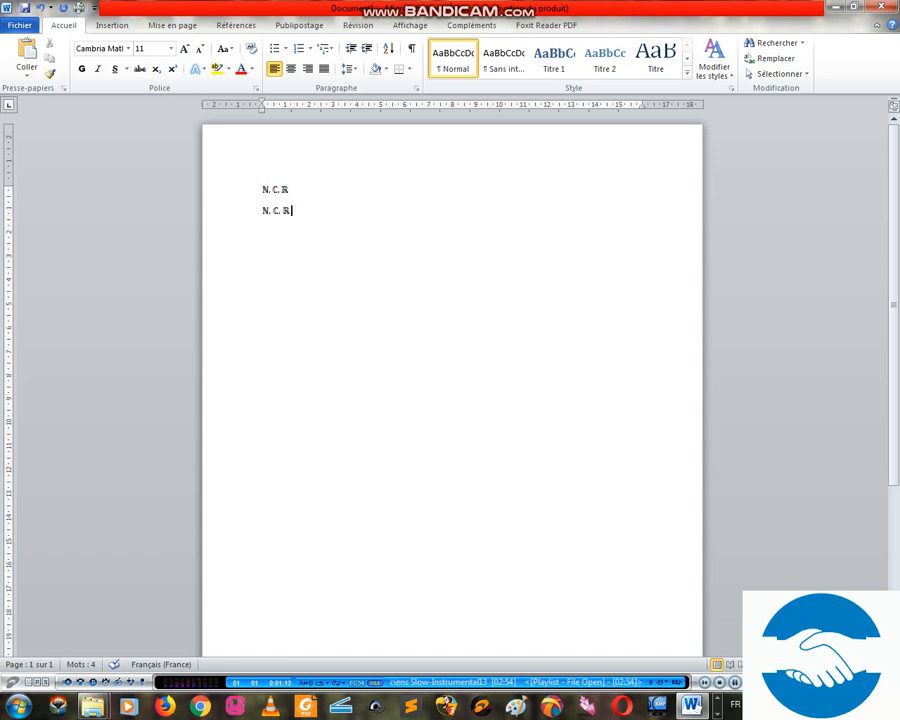
Step: On a new line below the double-struck letters, write an opening and a closing square bracket separated by spaces
{"action": "key", "text": "Return"}
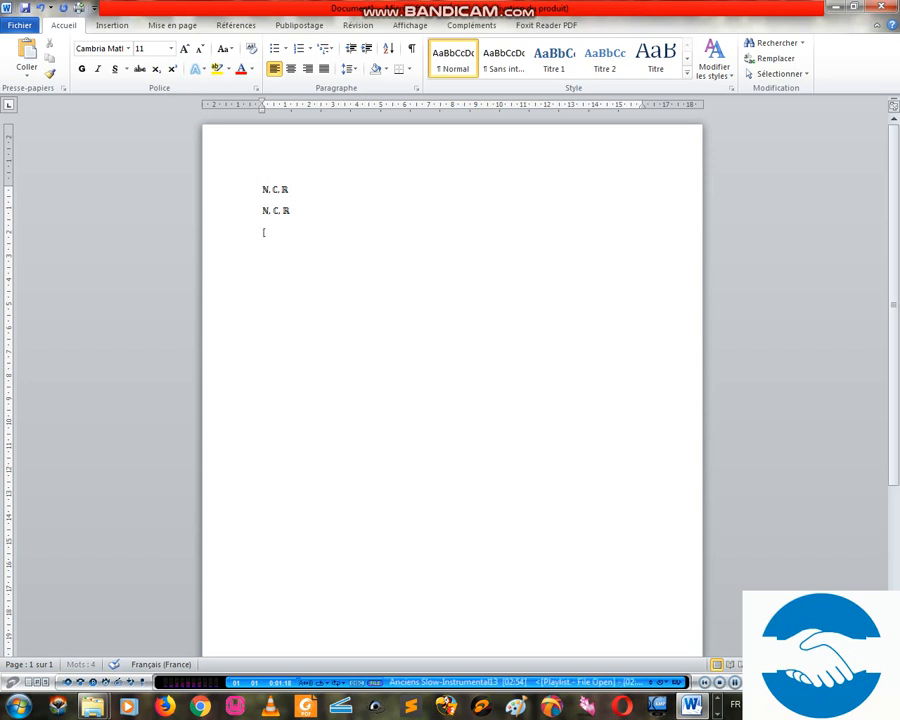
{"action": "type", "text": "["}
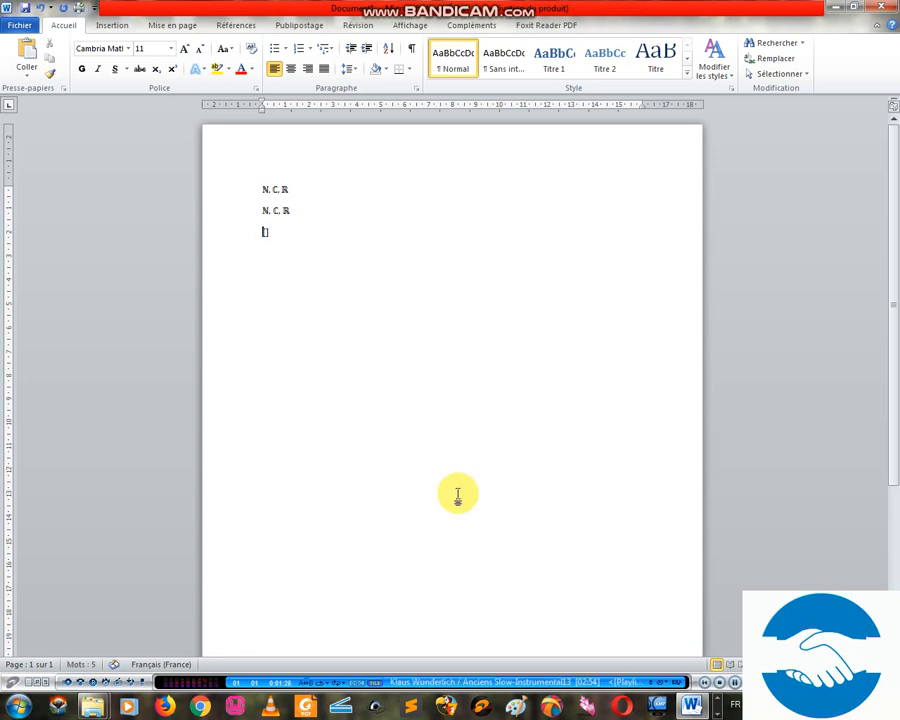
{"action": "type", "text": "]"}
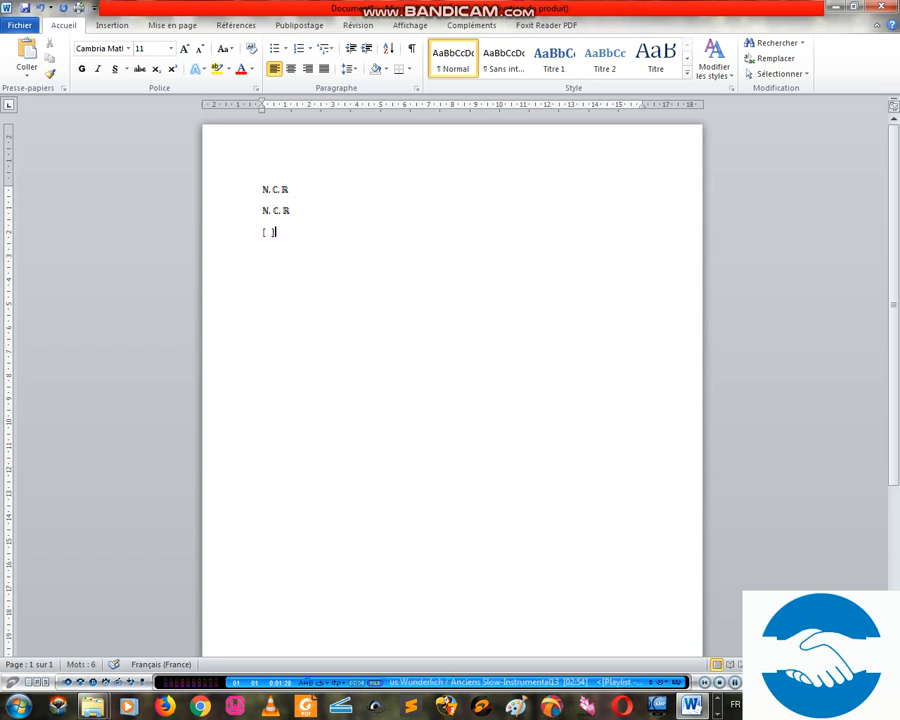
Step: On the next line, produce reversed square brackets ] [ with the codes \rbrack and \lbrack
{"action": "key", "text": "Return"}
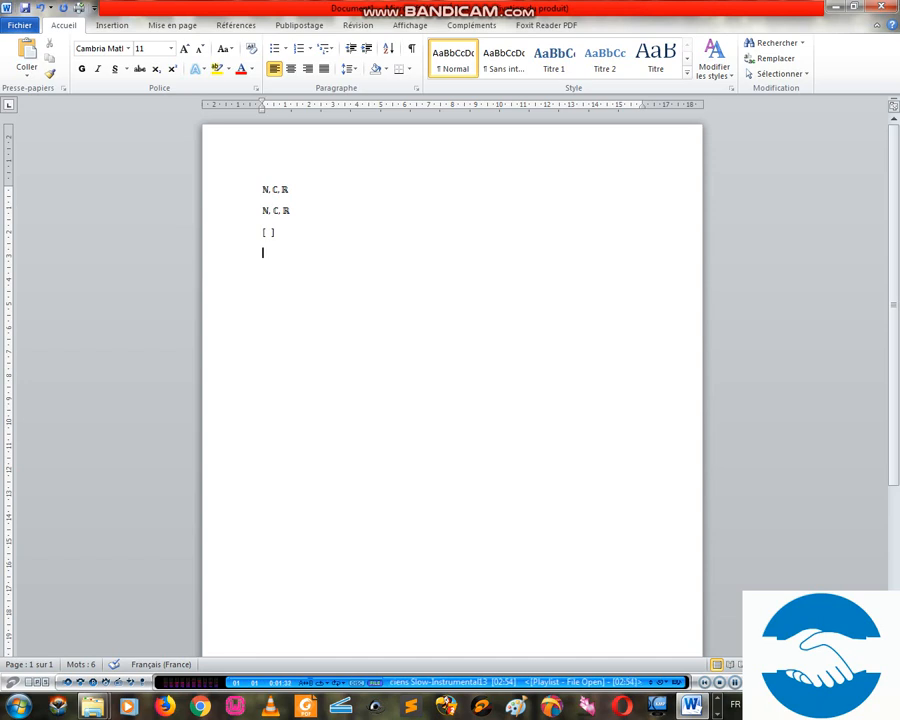
{"action": "type", "text": "\\rbra"}
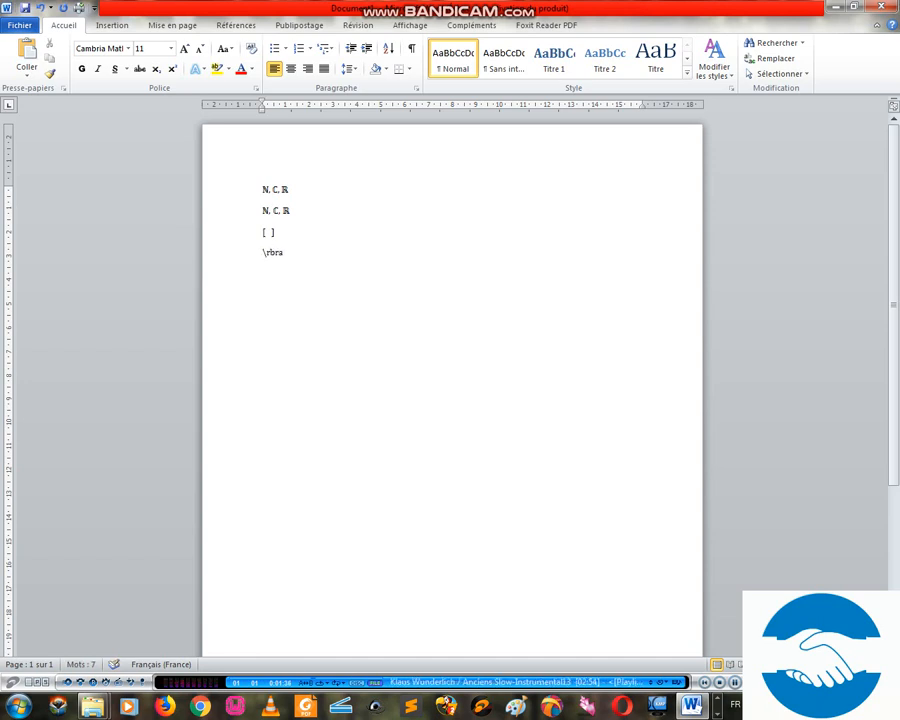
{"action": "type", "text": "ck"}
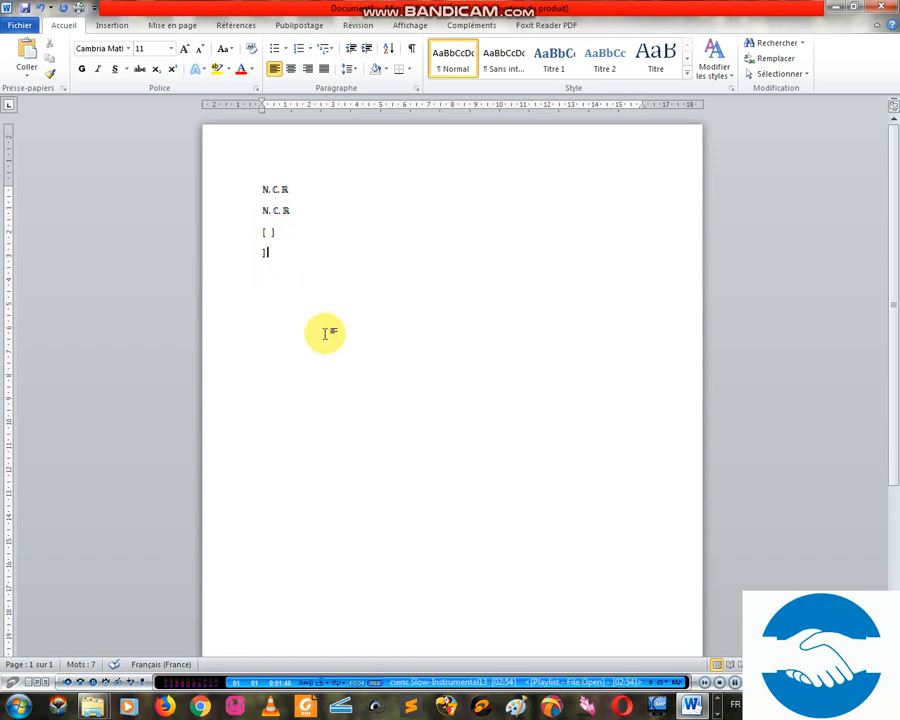
{"action": "type", "text": "\\"}
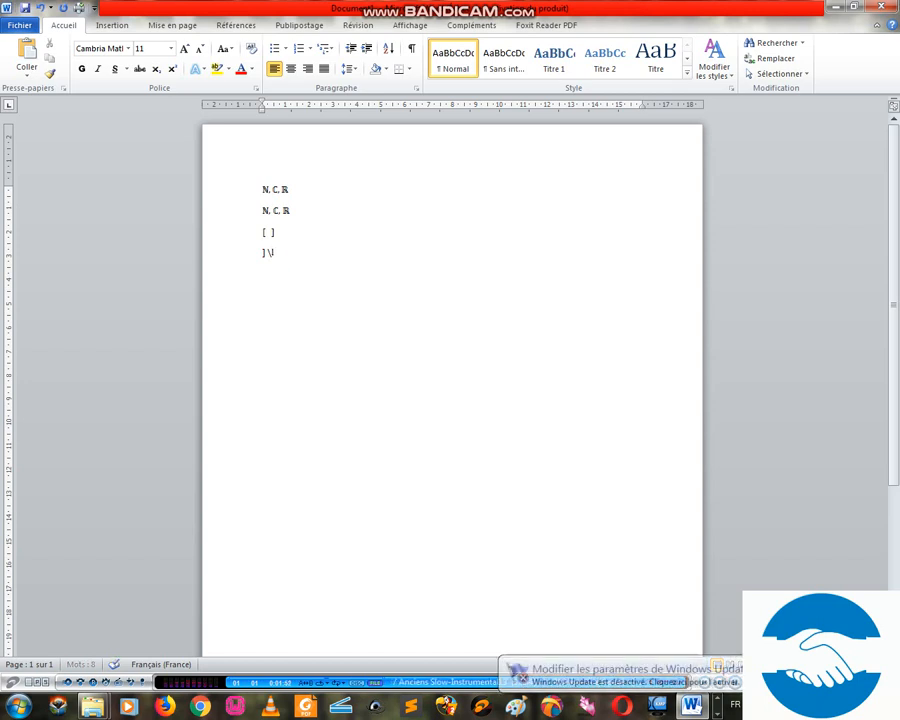
{"action": "type", "text": "lbrack"}
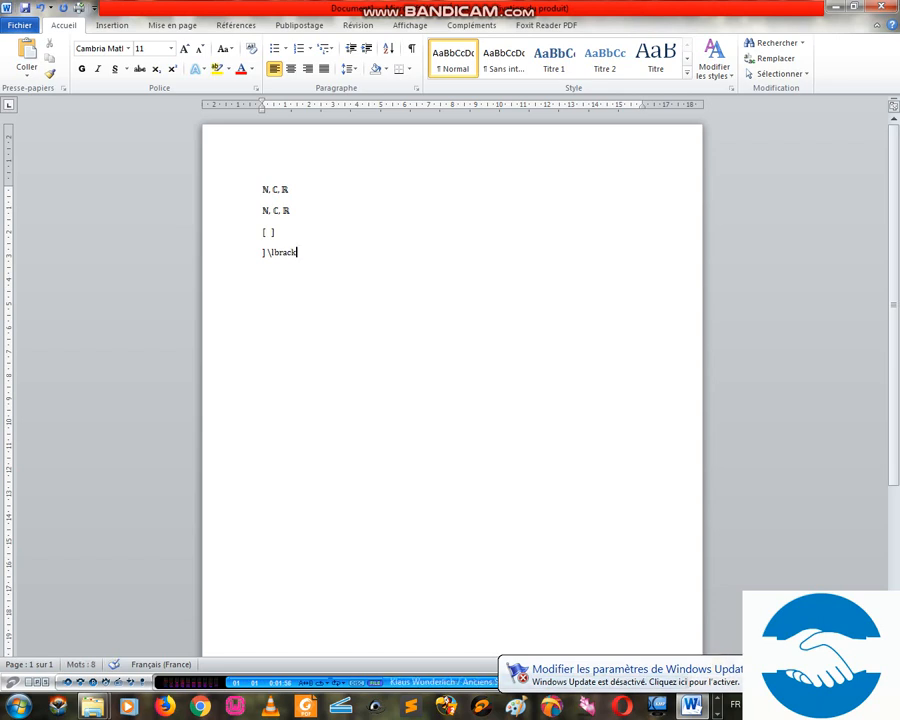
{"action": "key", "text": "space"}
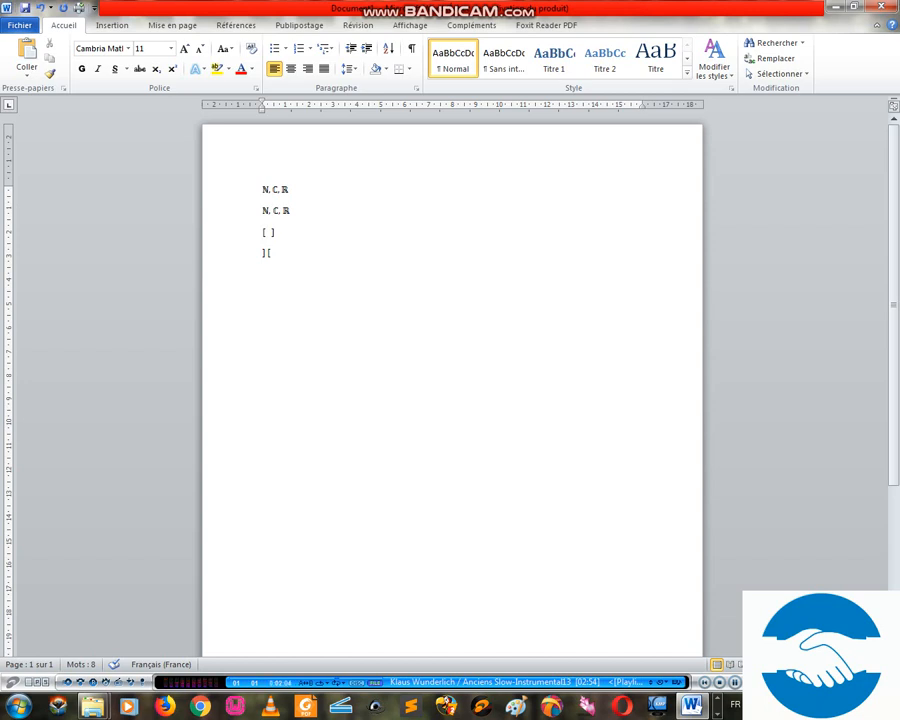
Step: On a new line, write "Soit n ϵ ℕ" using the codes \epsilon and \doubleN for the symbols
{"action": "key", "text": "Return"}
{"action": "type", "text": "so"}
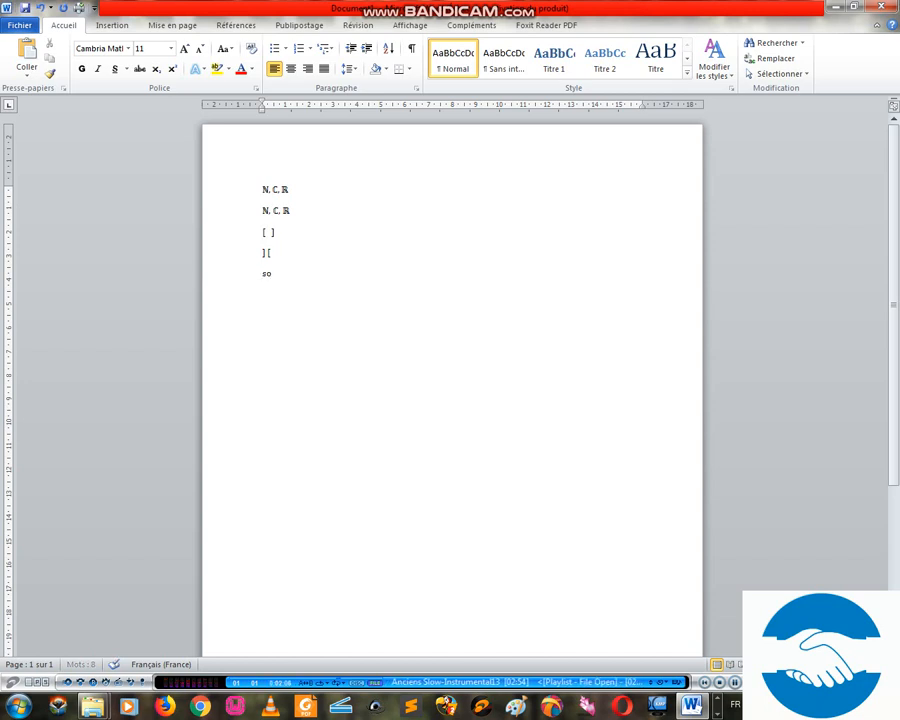
{"action": "type", "text": "it n"}
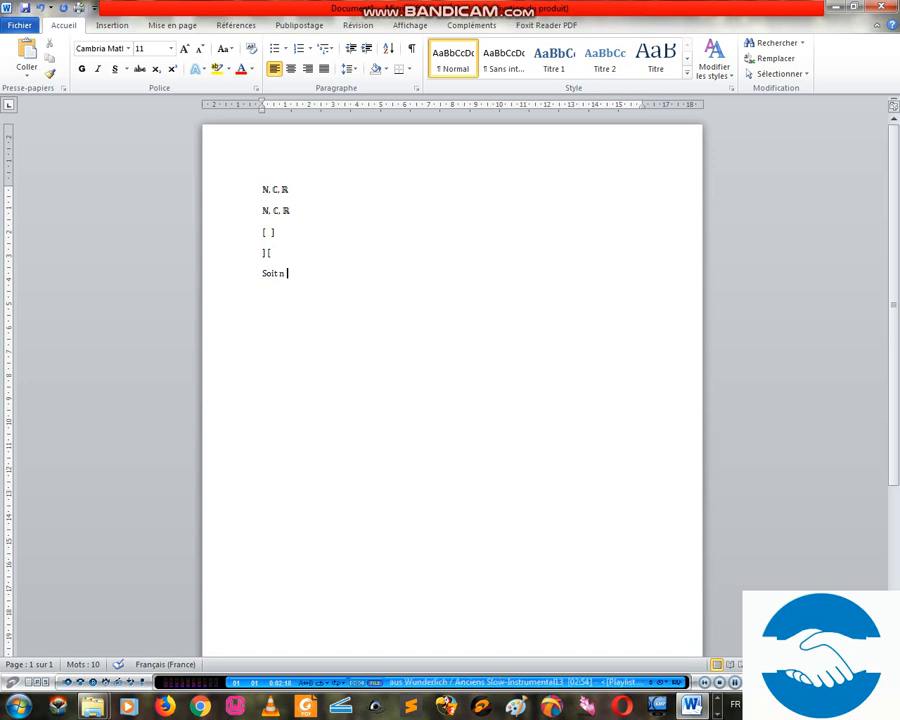
{"action": "type", "text": "\\"}
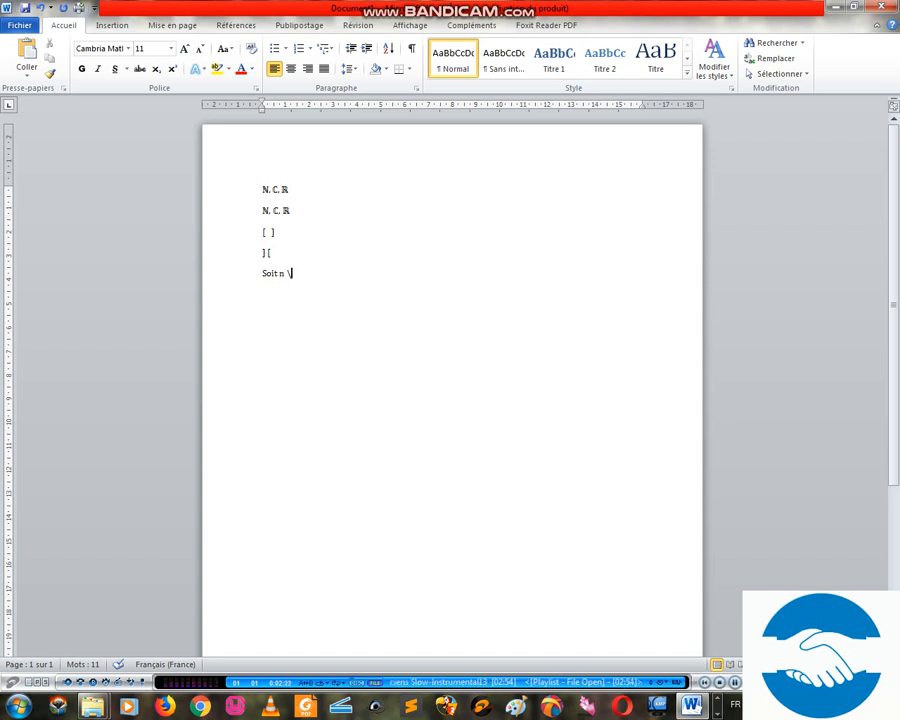
{"action": "type", "text": "epsil"}
{"action": "type", "text": "on"}
{"action": "type", "text": " \\doub"}
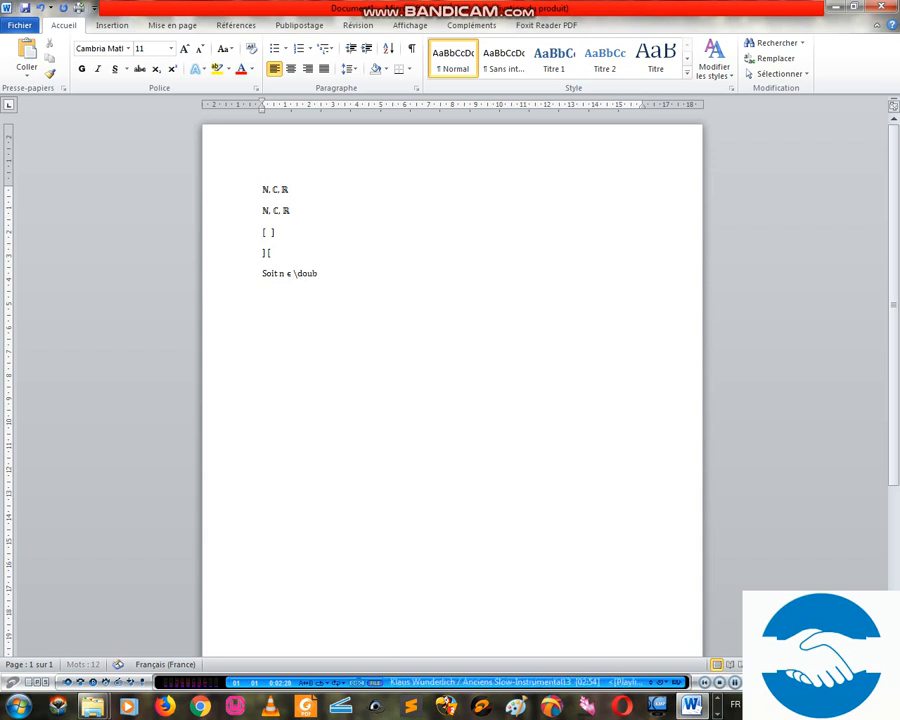
{"action": "type", "text": "leN"}
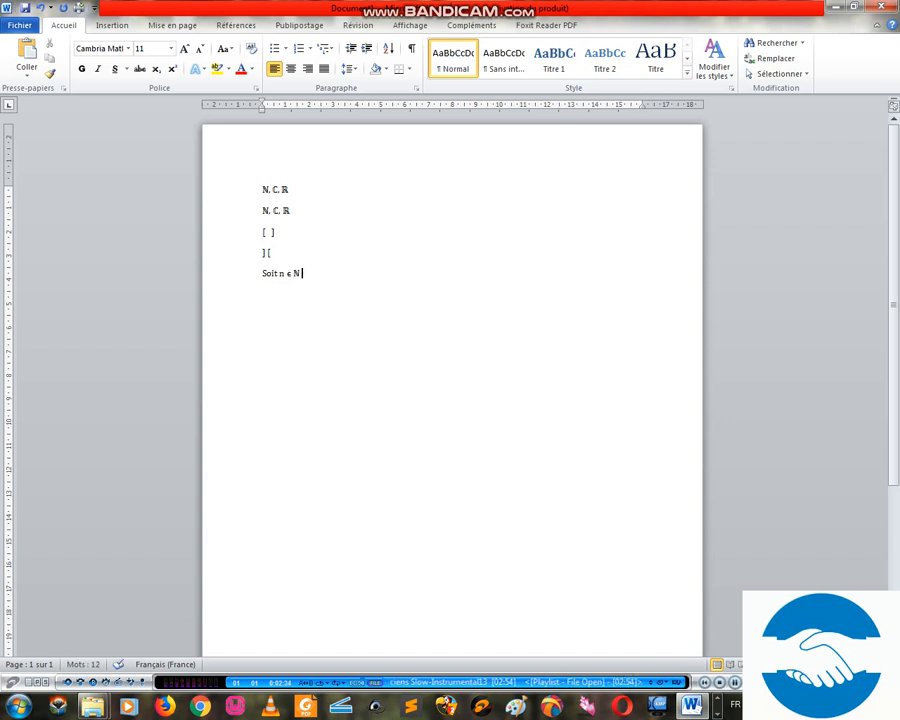
Step: Start another line with "Soit x ϵ", replacing the mistaken \double code with \epsilon
{"action": "key", "text": "Return"}
{"action": "type", "text": "soit x \\"}
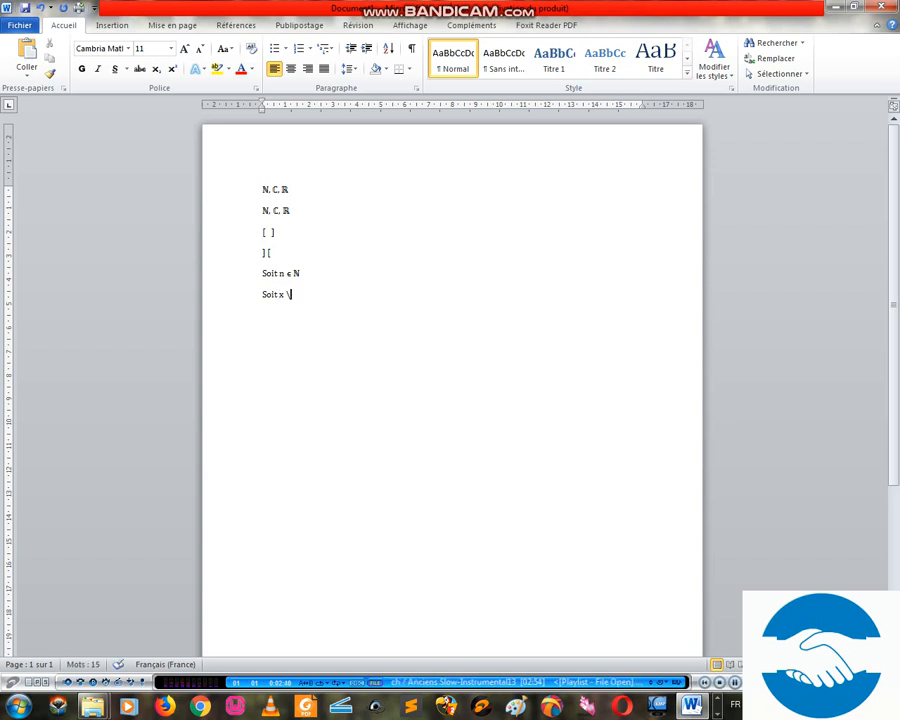
{"action": "type", "text": "doubl"}
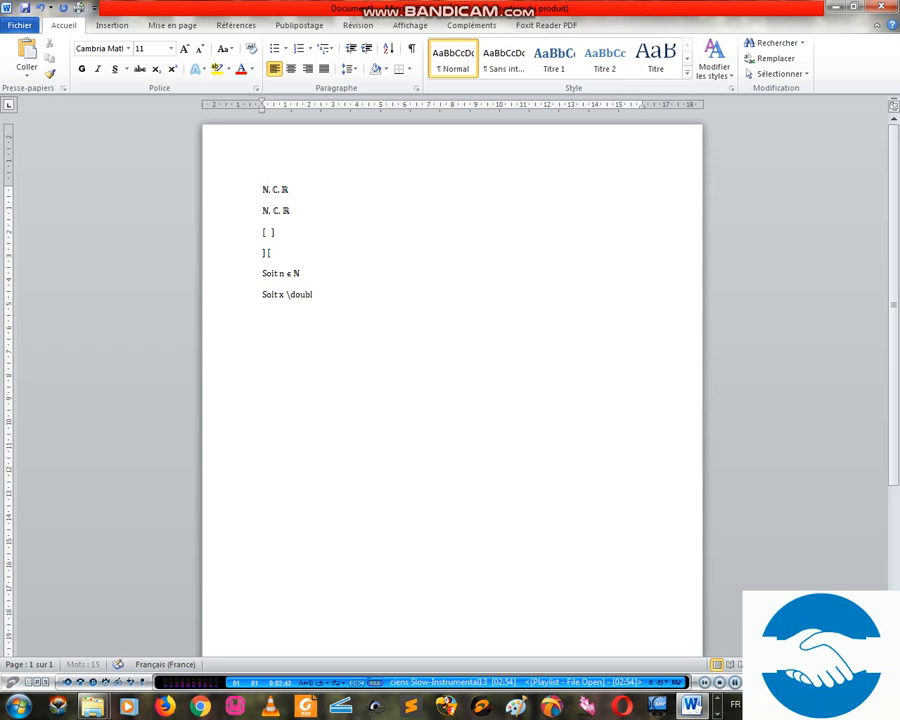
{"action": "type", "text": "e"}
{"action": "key", "text": "BackSpace"}
{"action": "key", "text": "BackSpace"}
{"action": "key", "text": "BackSpace"}
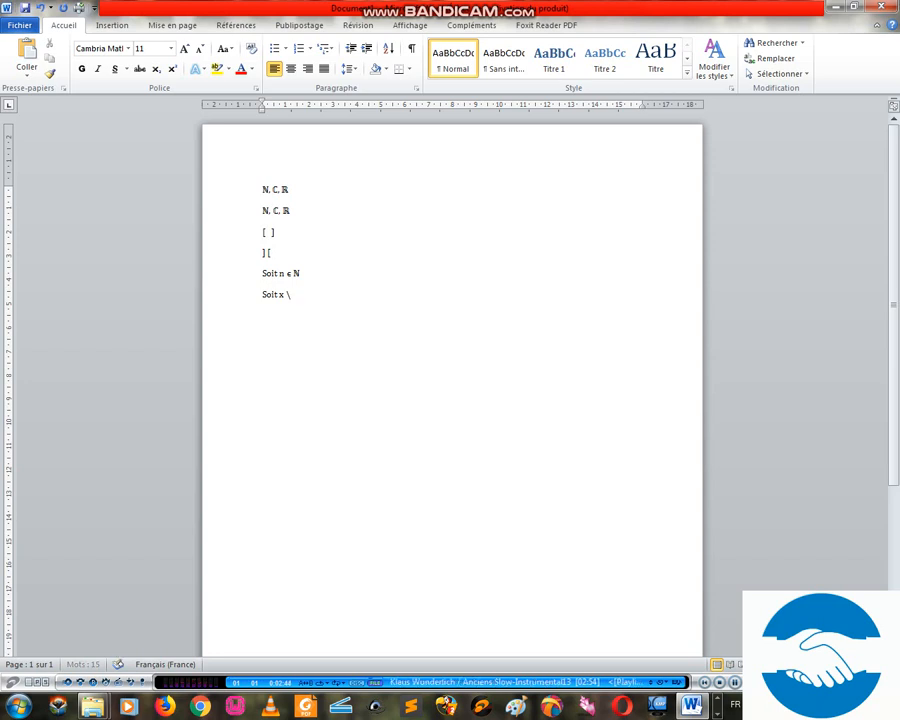
{"action": "type", "text": "epsilon"}
{"action": "type", "text": " \\"}
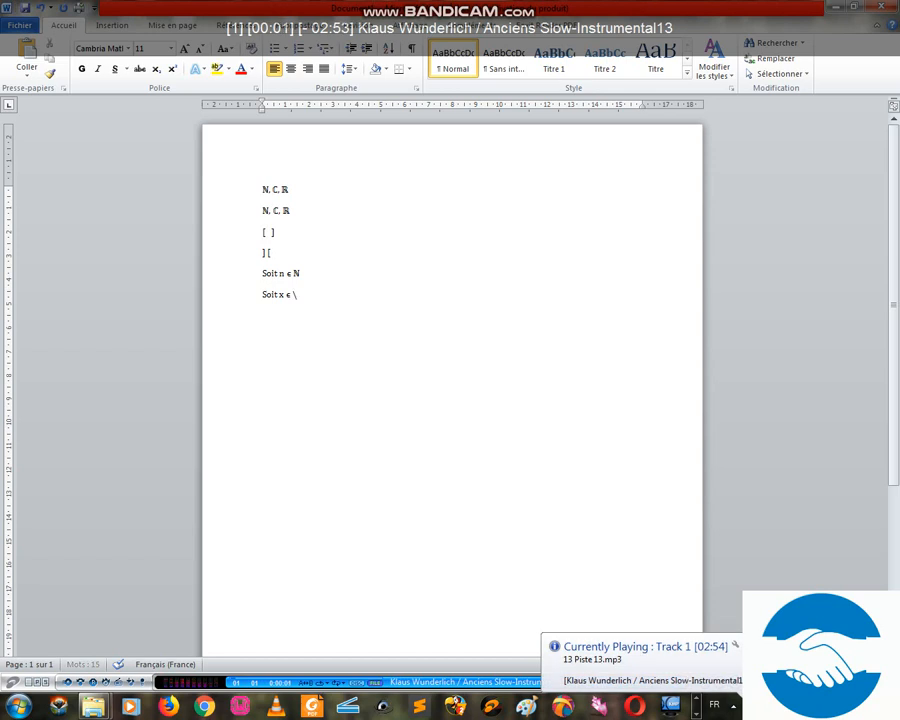
Step: Complete the "Soit x ϵ" line with the open interval ] -π ; π [ using the codes \rbrack, \pi and \lbrack
{"action": "type", "text": "rbr"}
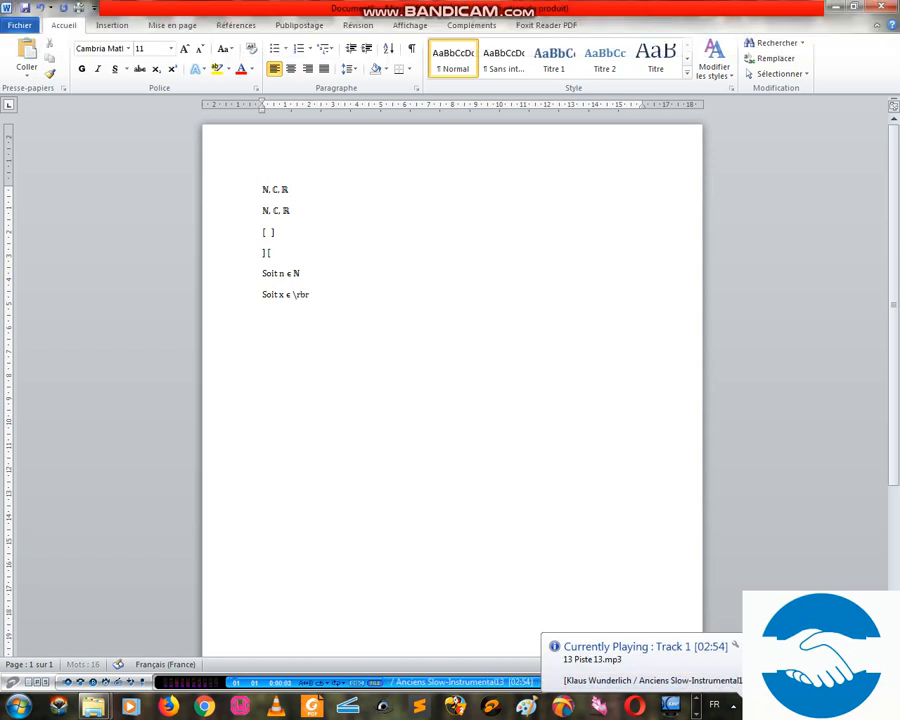
{"action": "type", "text": "ack"}
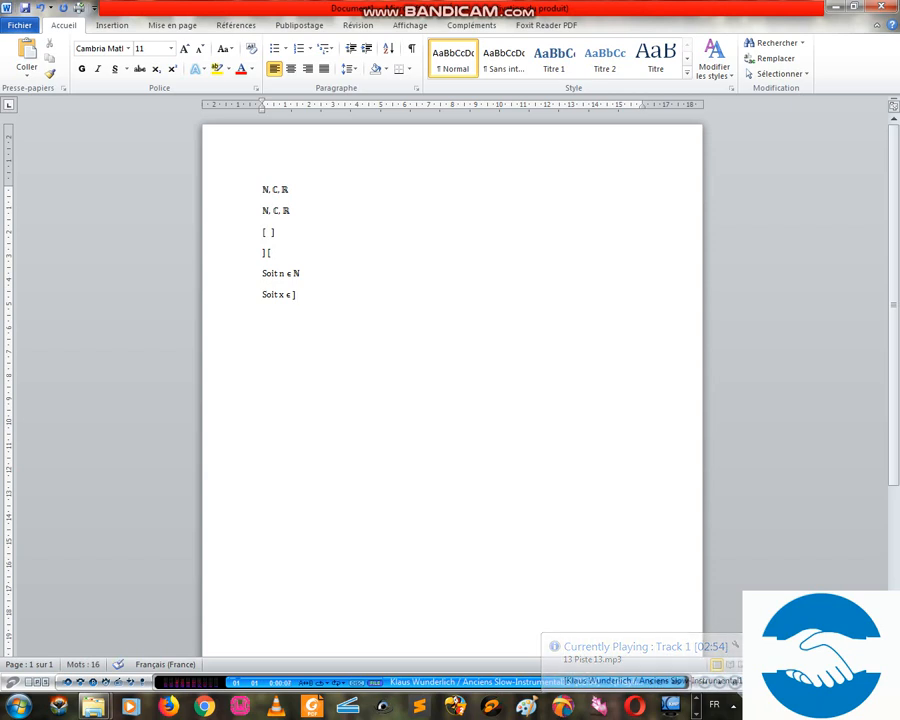
{"action": "type", "text": " -"}
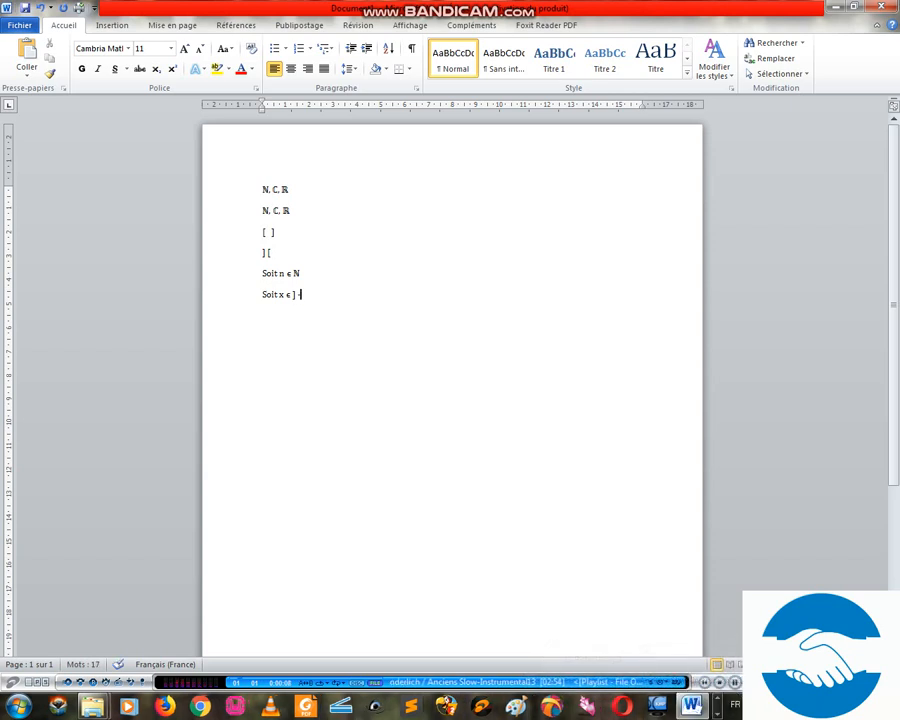
{"action": "type", "text": "\\pi"}
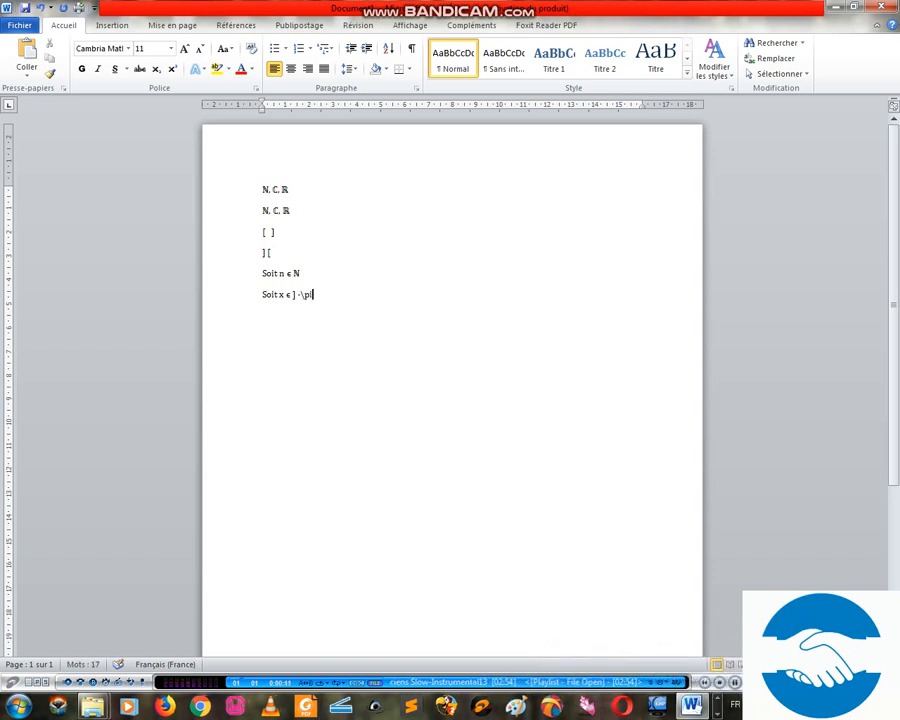
{"action": "type", "text": " ;"}
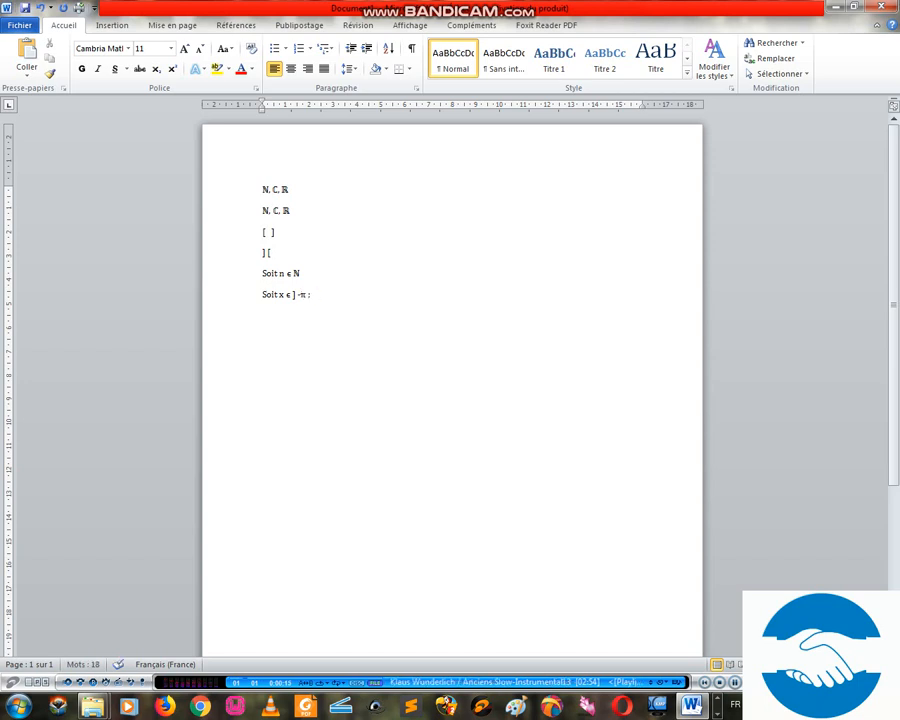
{"action": "type", "text": " \\pi"}
{"action": "type", "text": "\\"}
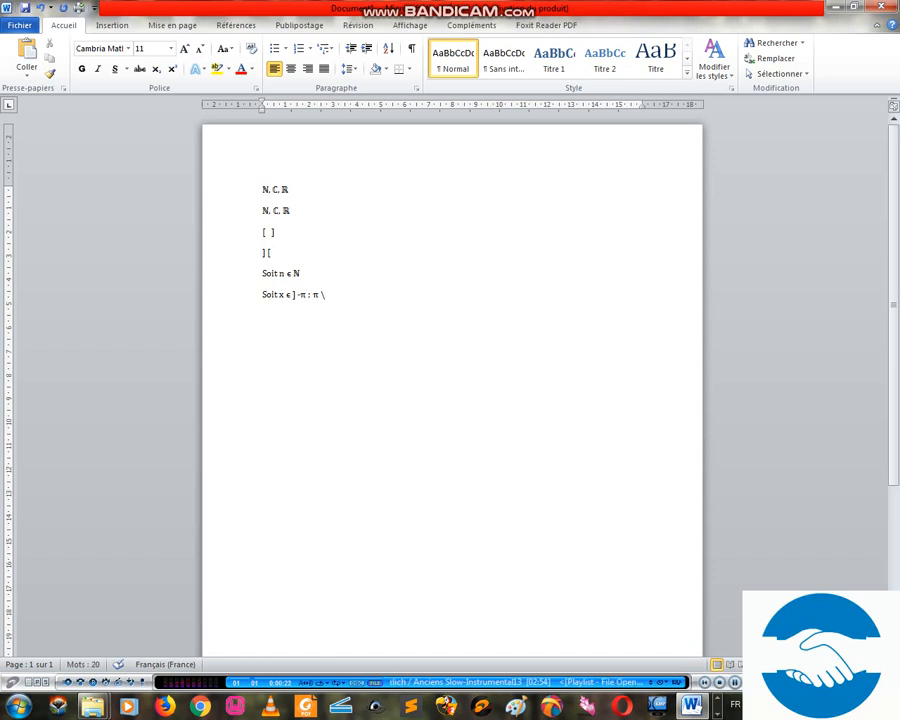
{"action": "type", "text": "lbrack"}
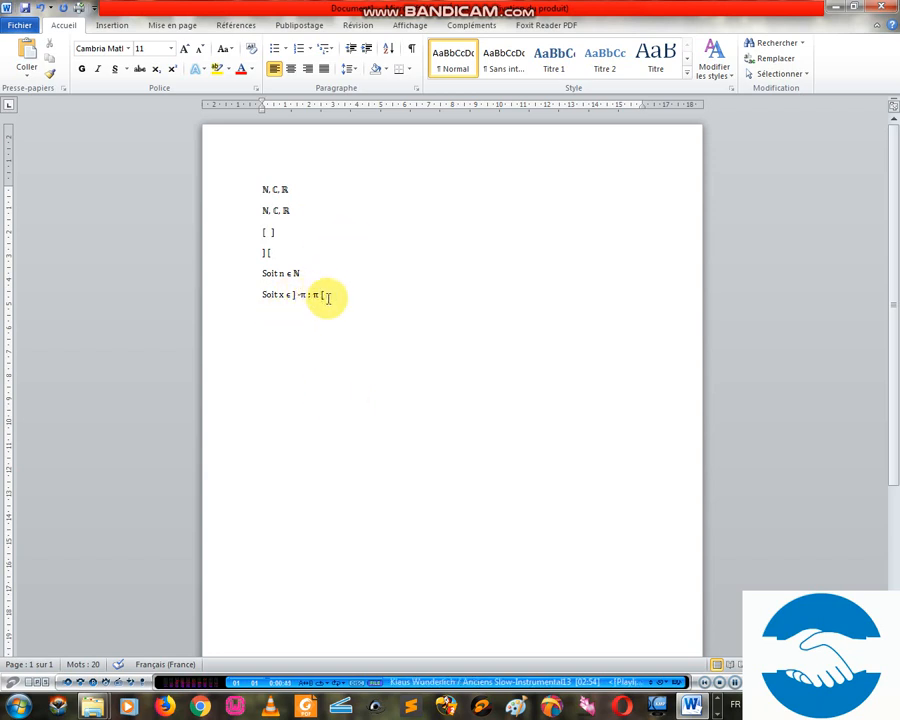
Step: Insert a new Microsoft Éditeur d'équations 3.0 object at the end of the interval line
{"action": "left_click", "coordinate": [322, 296]}
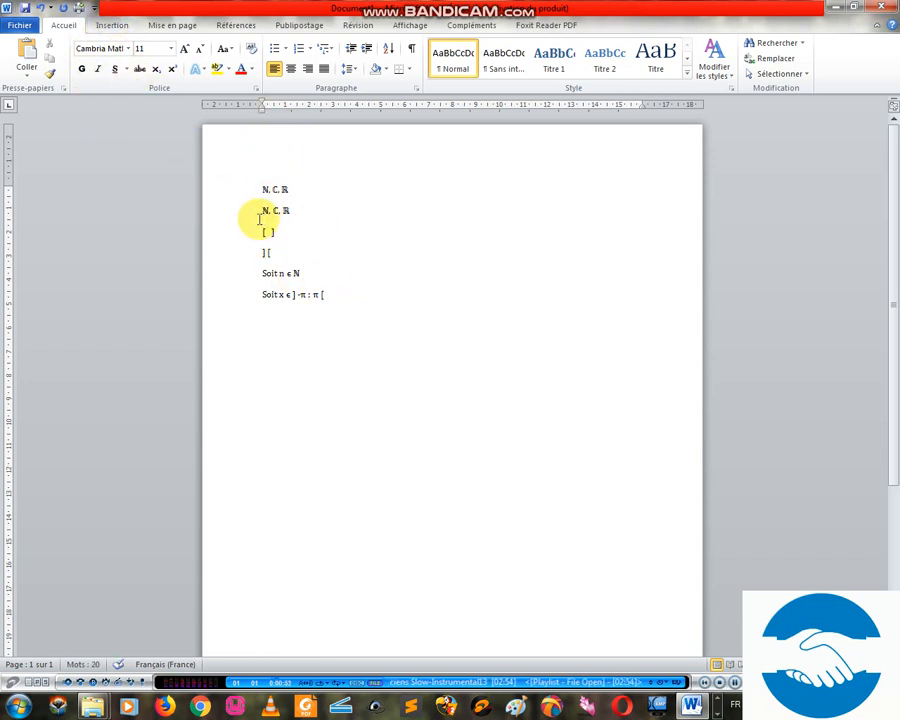
{"action": "left_click", "coordinate": [113, 25]}
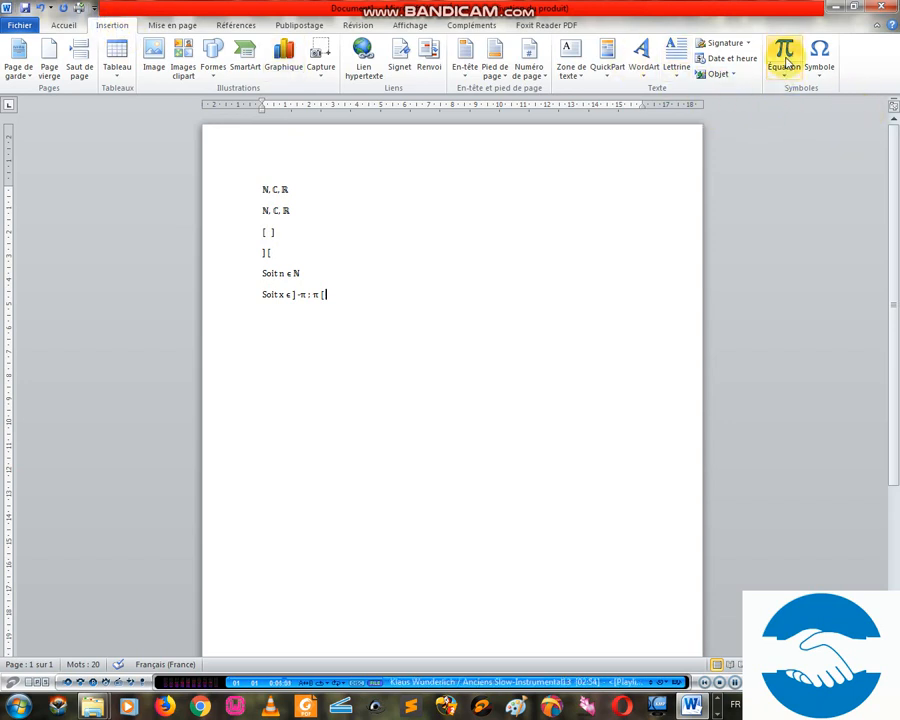
{"action": "left_click", "coordinate": [718, 75]}
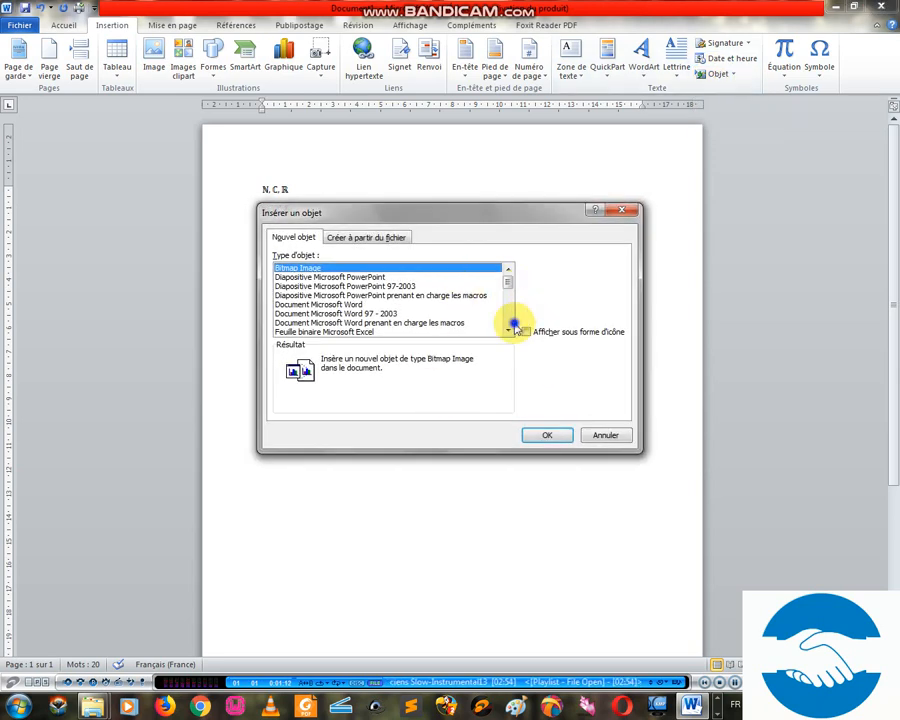
{"action": "left_click", "coordinate": [509, 329]}
{"action": "left_click", "coordinate": [509, 331]}
{"action": "double_click", "coordinate": [509, 331]}
{"action": "double_click", "coordinate": [509, 331]}
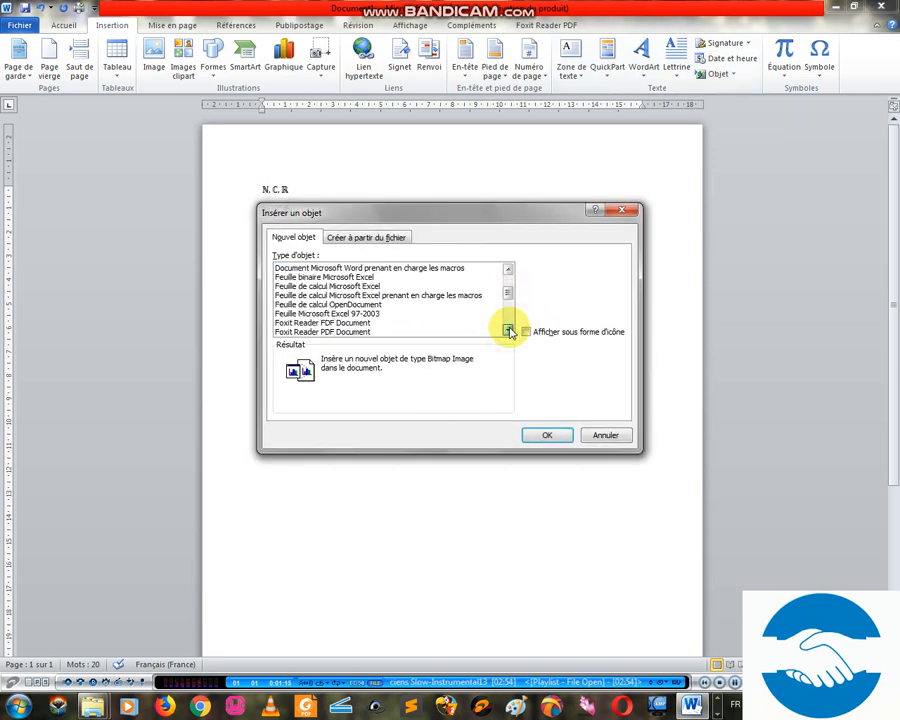
{"action": "left_click", "coordinate": [509, 331]}
{"action": "triple_click", "coordinate": [509, 331]}
{"action": "double_click", "coordinate": [509, 331]}
{"action": "left_click", "coordinate": [509, 331]}
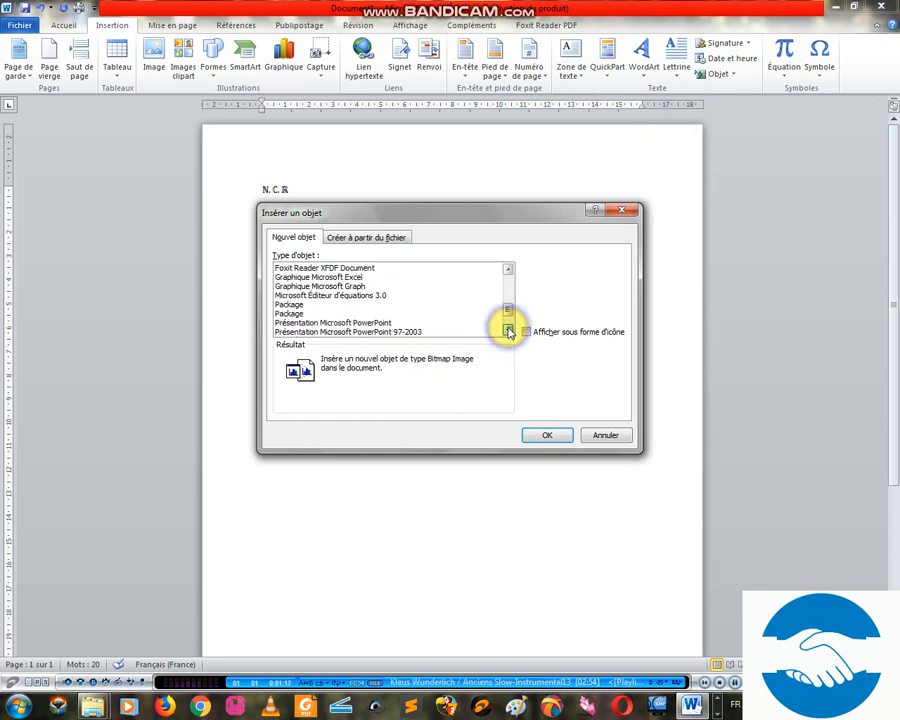
{"action": "left_click", "coordinate": [360, 296]}
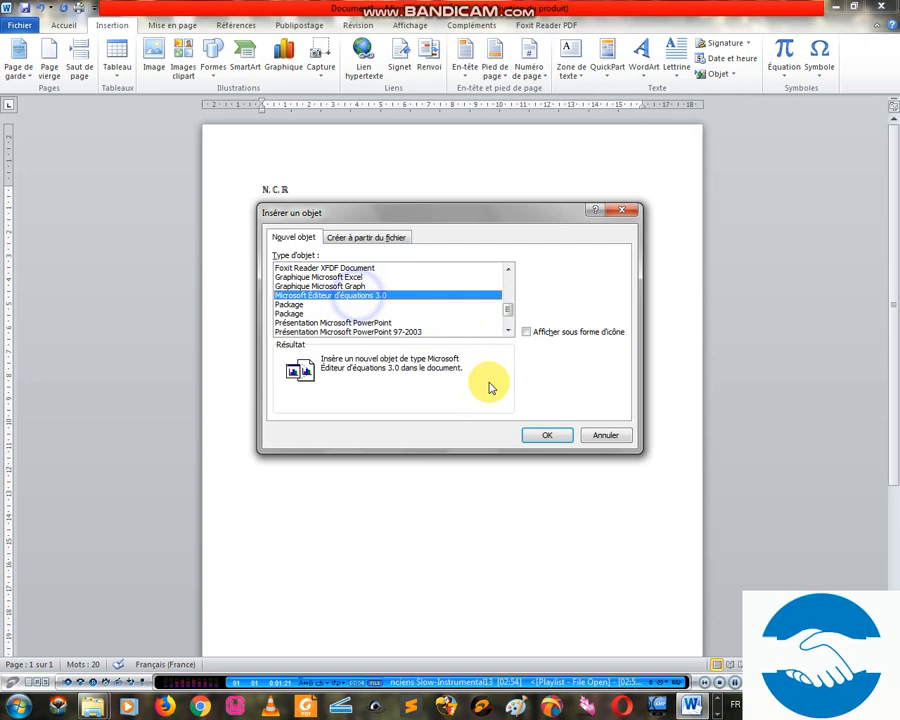
{"action": "left_click", "coordinate": [540, 434]}
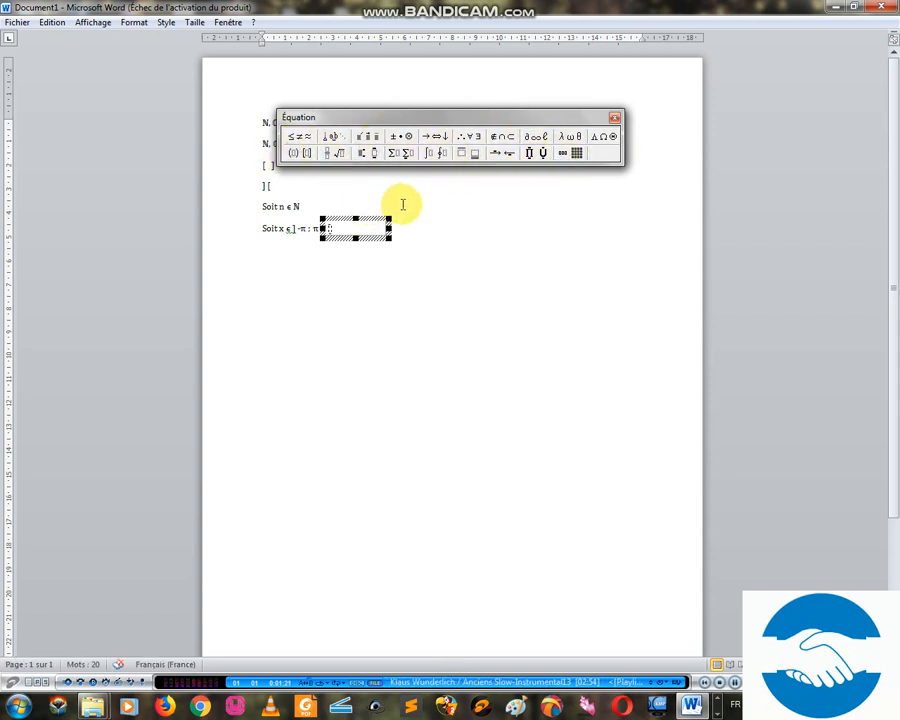
Step: Close the equation editor and delete the equation object from the end of the interval line
{"action": "left_click", "coordinate": [614, 119]}
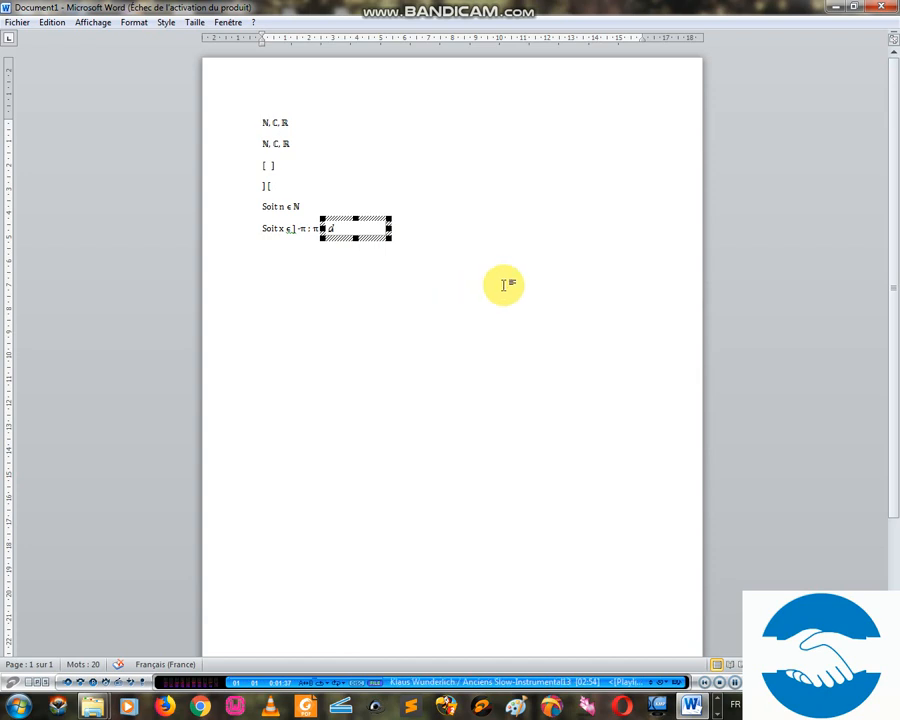
{"action": "left_click", "coordinate": [456, 214]}
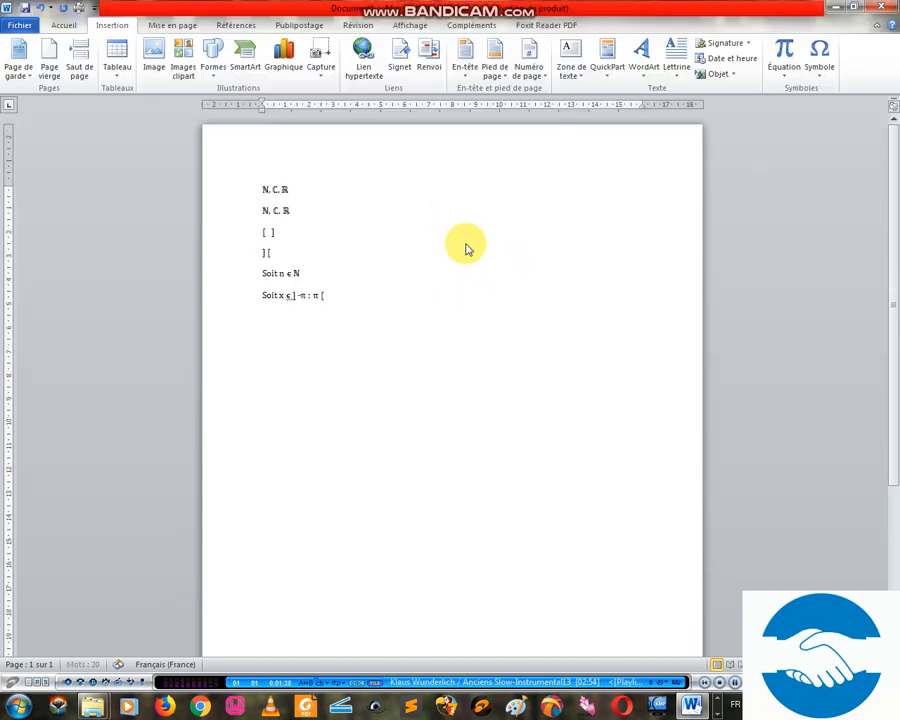
{"action": "left_click", "coordinate": [353, 294]}
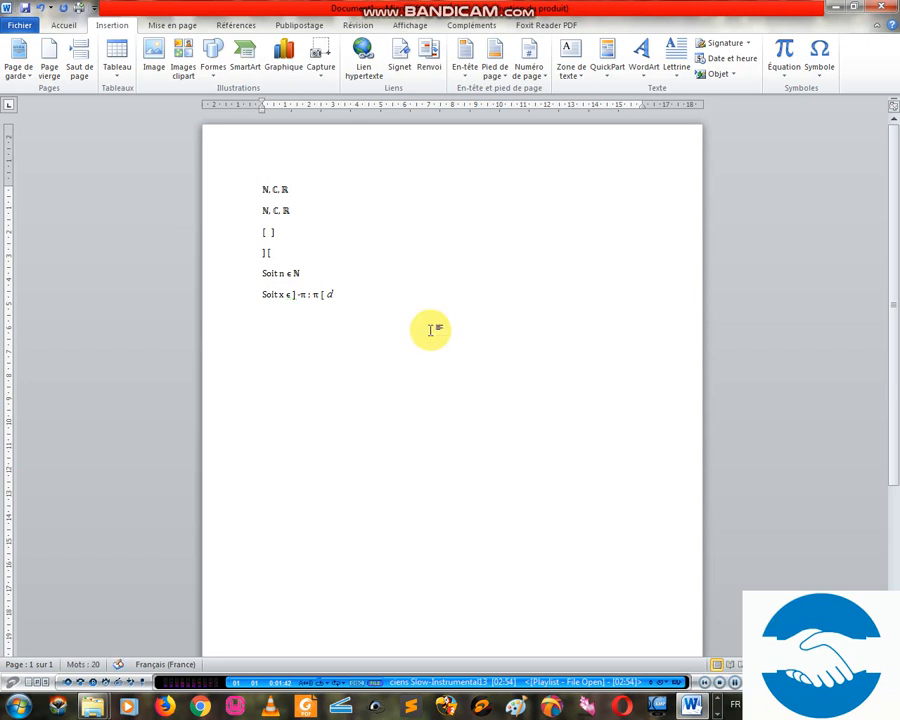
{"action": "key", "text": "BackSpace"}
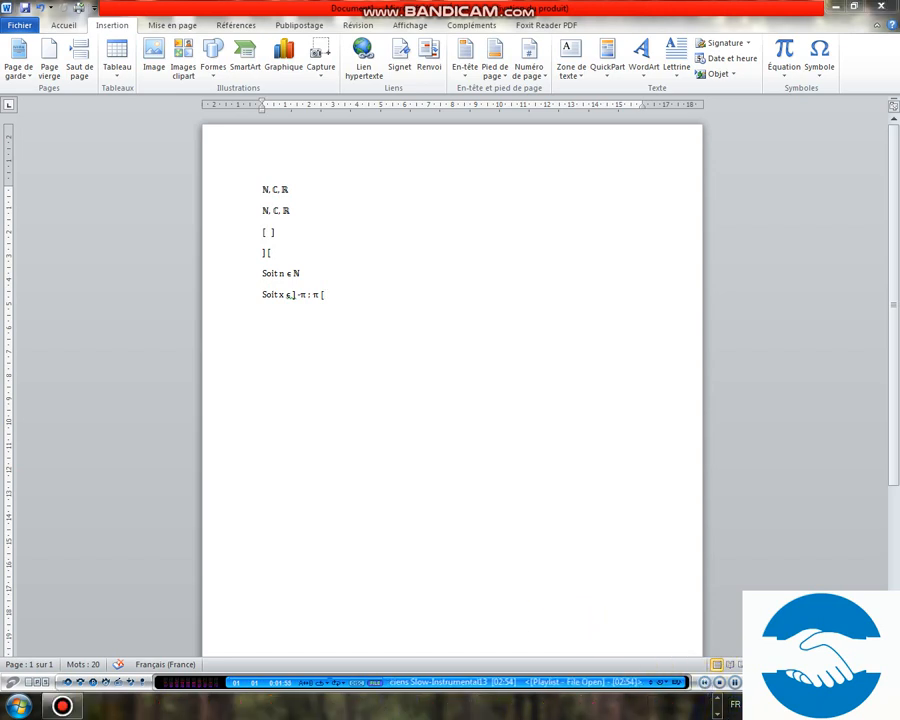
{"action": "left_click", "coordinate": [64, 708]}
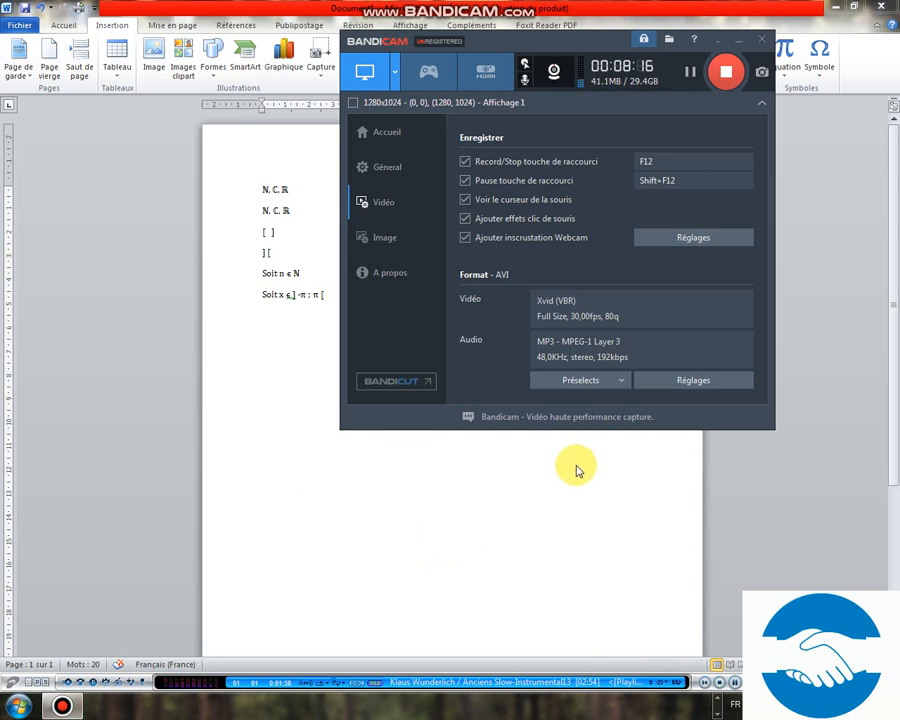